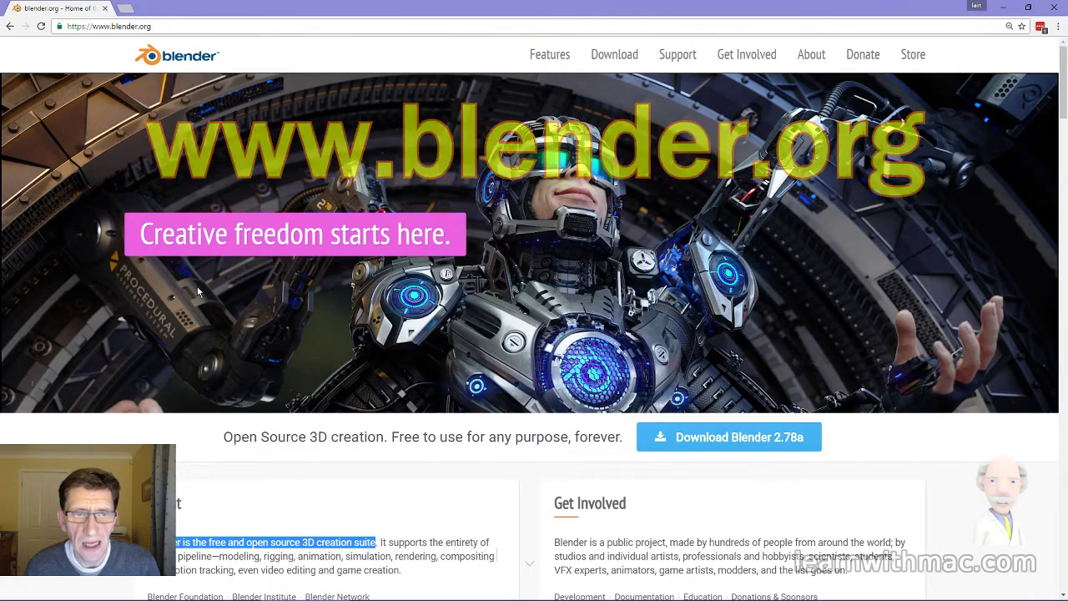
Scroll the blender.org home page and open the Download Blender 2.78a page listing Windows builds.
scroll(197, 286, down, 2)
scroll(196, 286, up, 2)
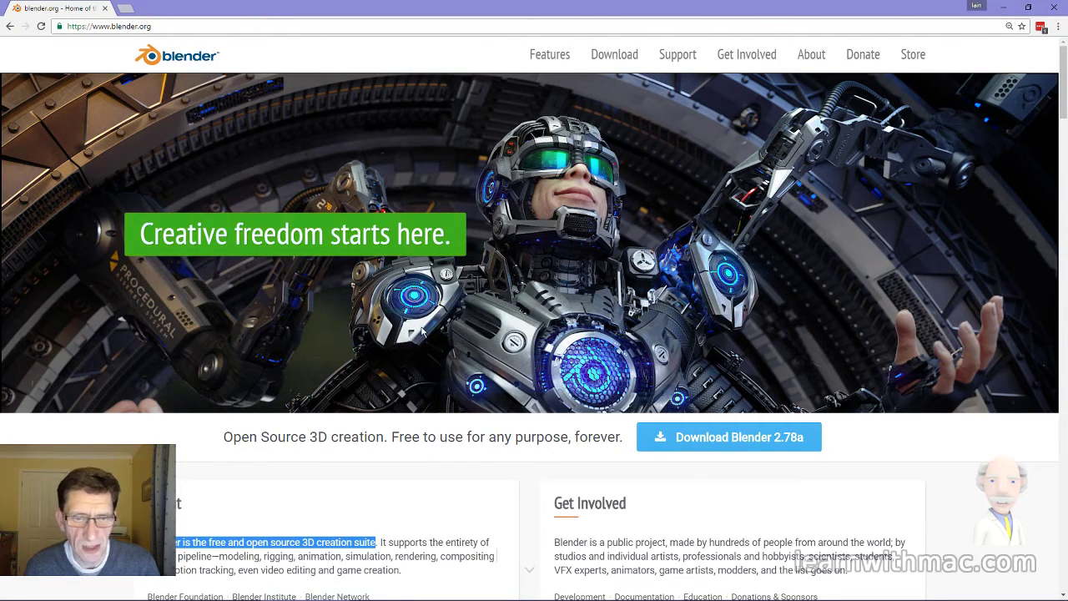
scroll(421, 334, down, 2)
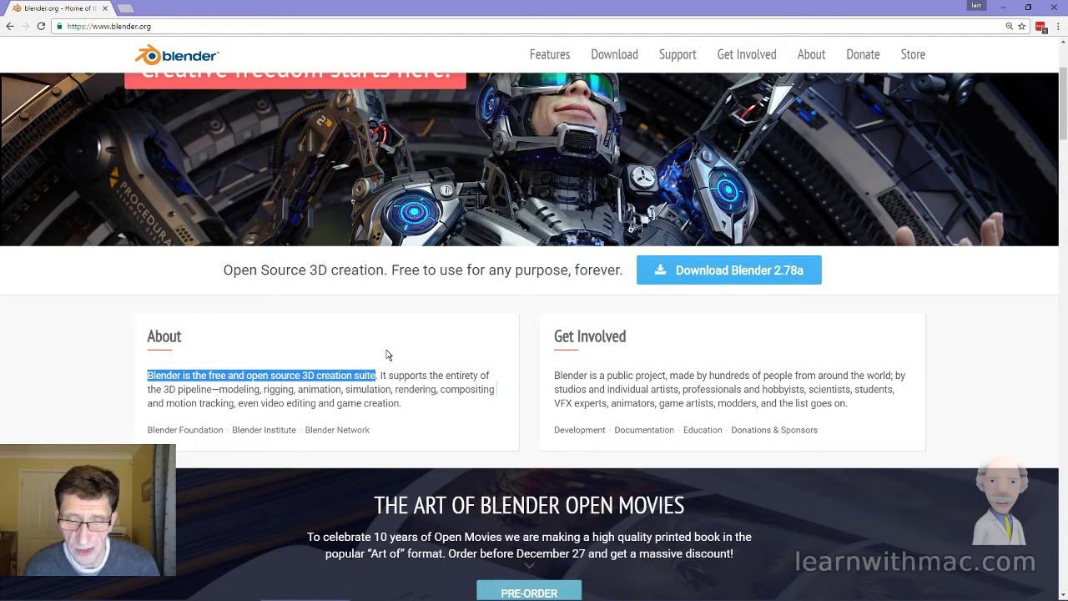
scroll(392, 336, down, 15)
scroll(330, 365, up, 8)
scroll(331, 365, up, 10)
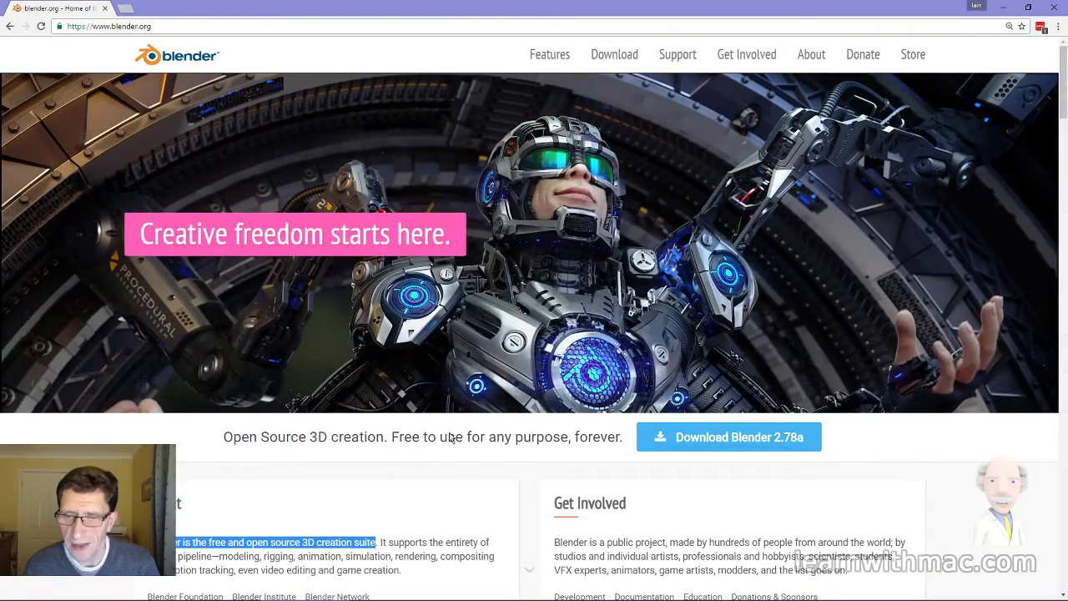
click(727, 440)
scroll(209, 452, down, 3)
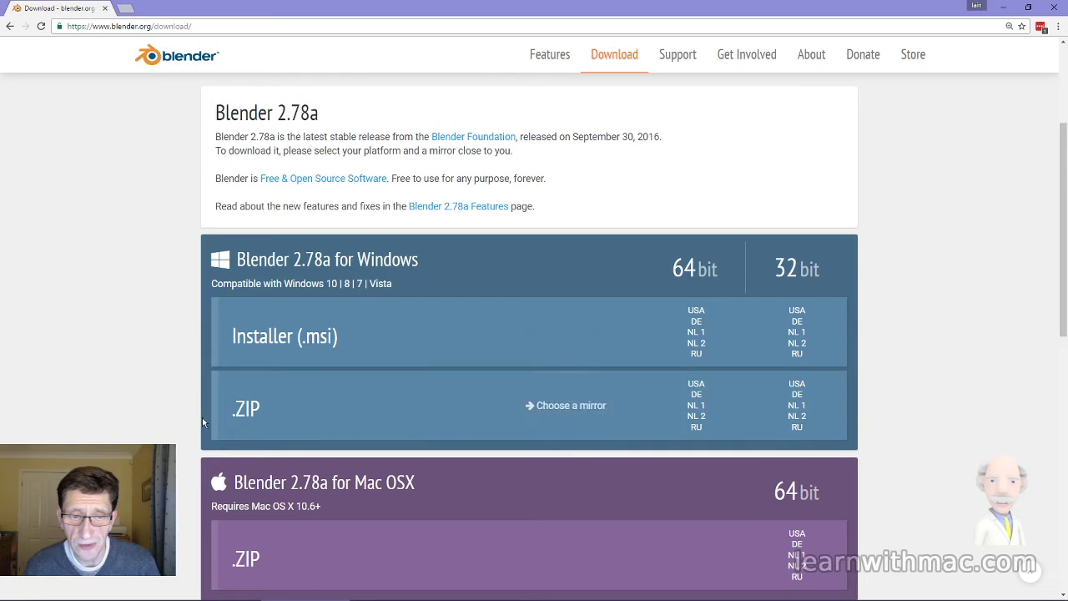
Scroll through the Windows, Mac and Linux sections of the 2.78a download page.
scroll(185, 428, down, 3)
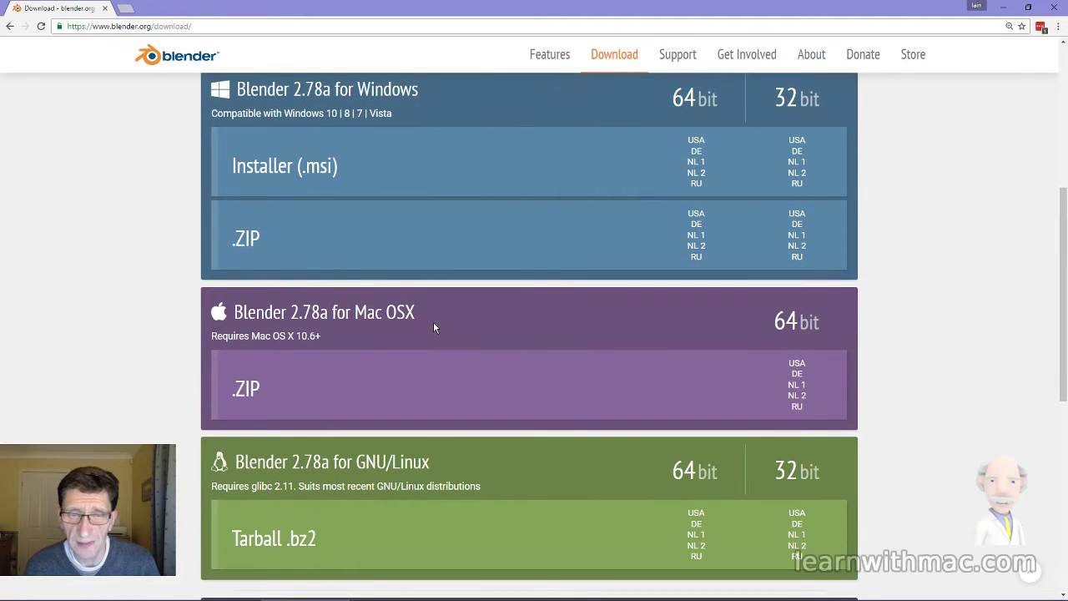
scroll(203, 445, down, 2)
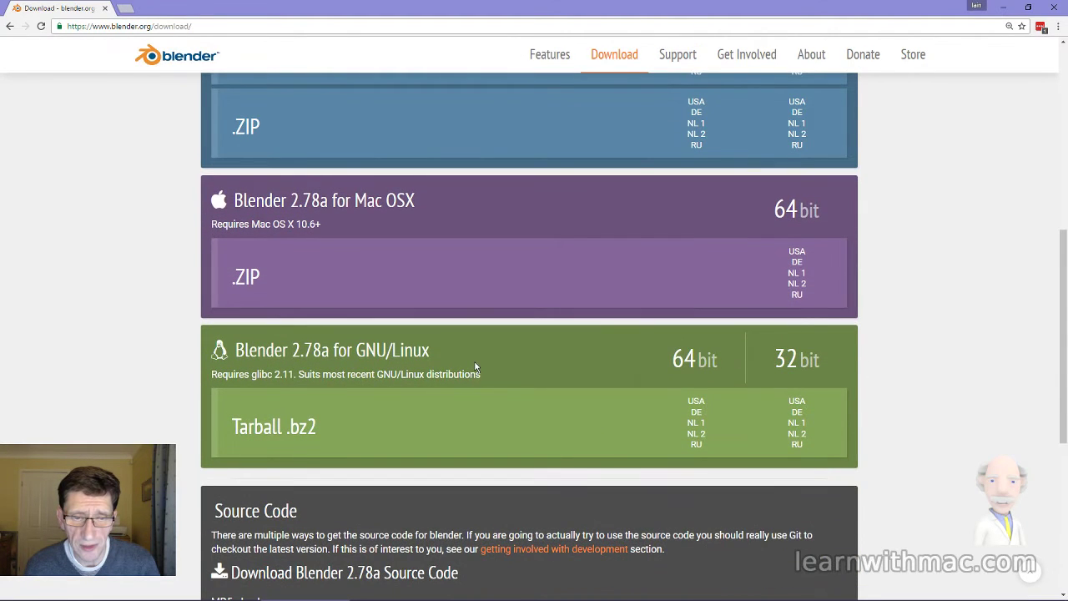
scroll(408, 432, down, 5)
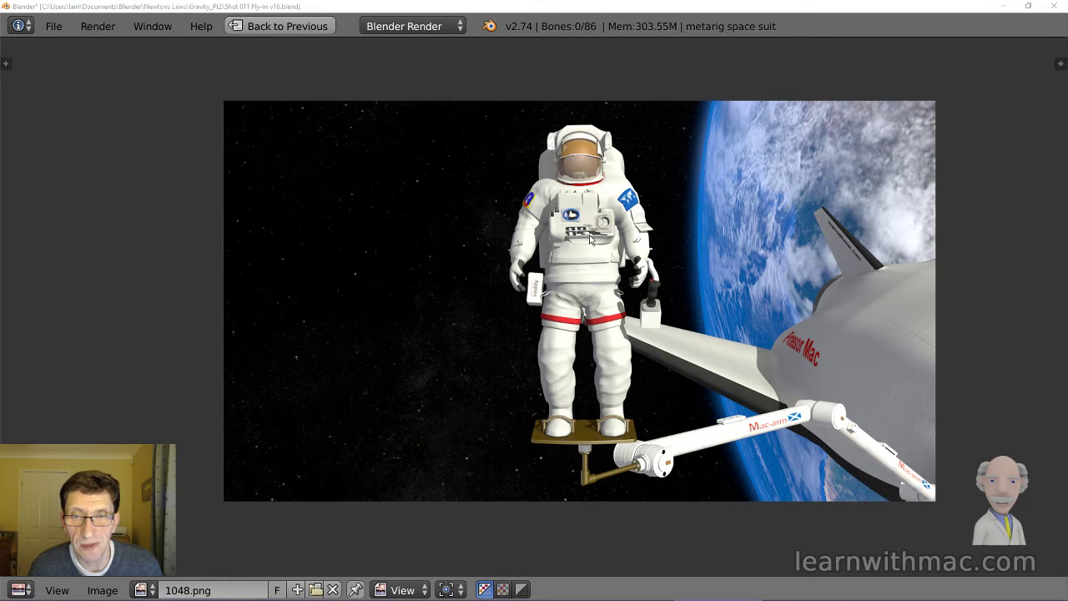
Switch the render area's editor type to 3D View and orbit to centre the planet sphere.
click(20, 590)
click(42, 570)
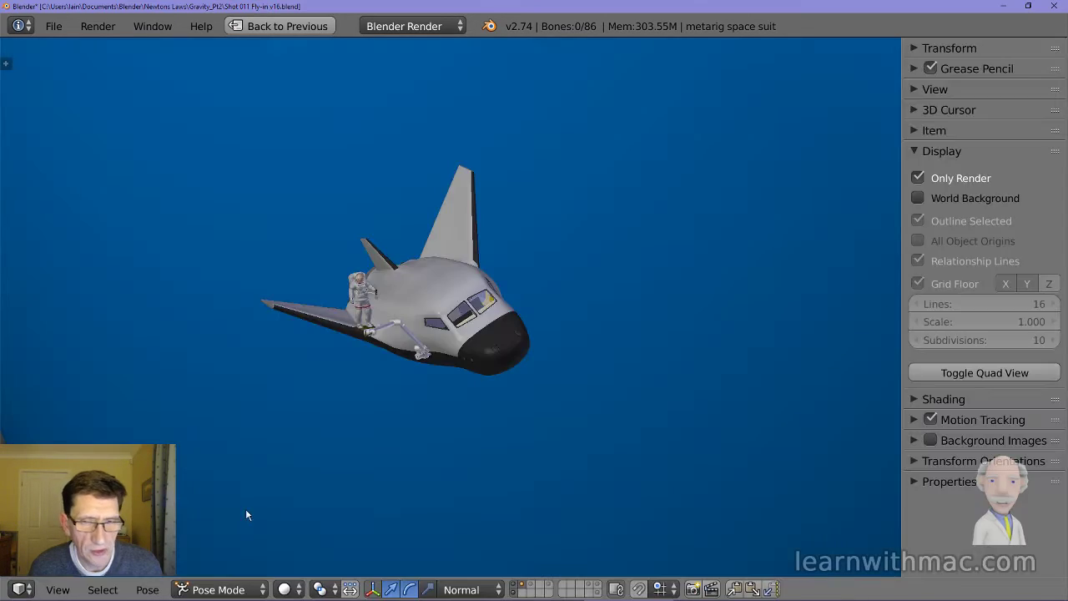
scroll(387, 379, down, 8)
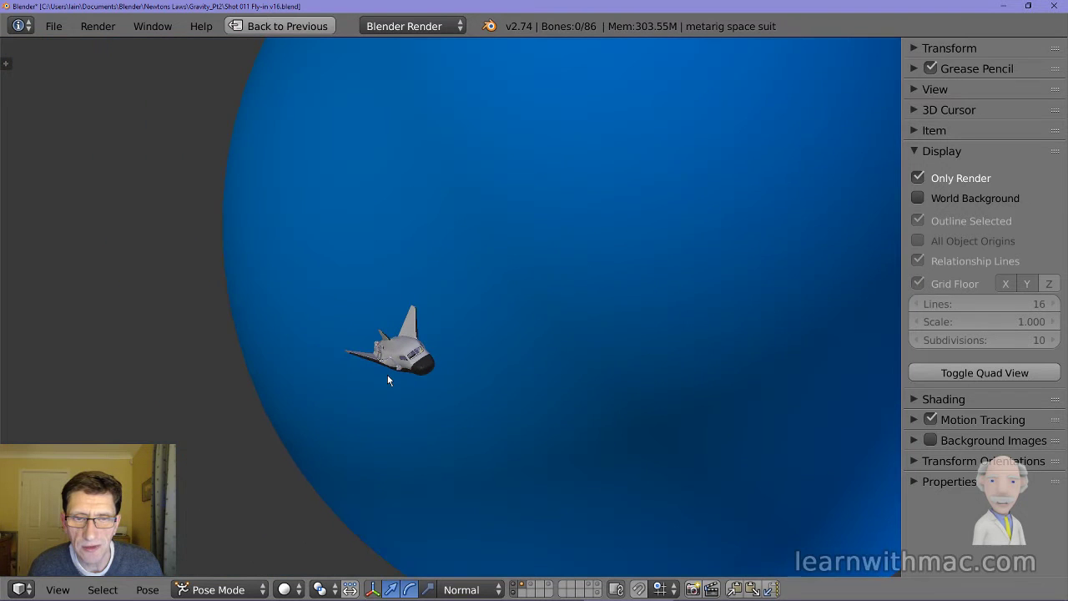
middle_drag(387, 380, 376, 405)
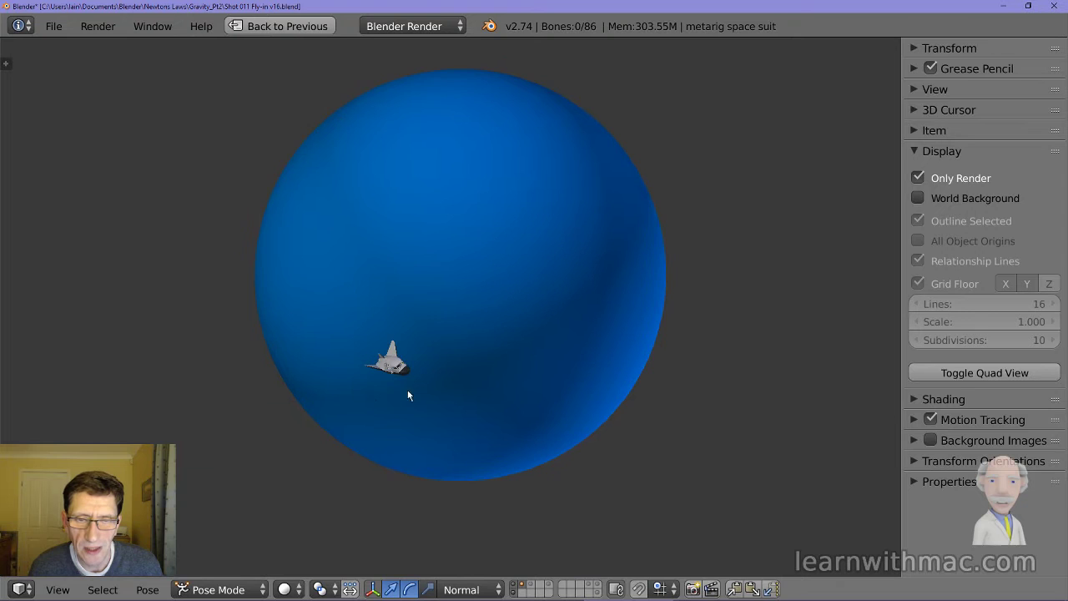
Select the blue planet sphere, play the animation with Alt+A, and zoom in on the shuttle.
right_click(463, 268)
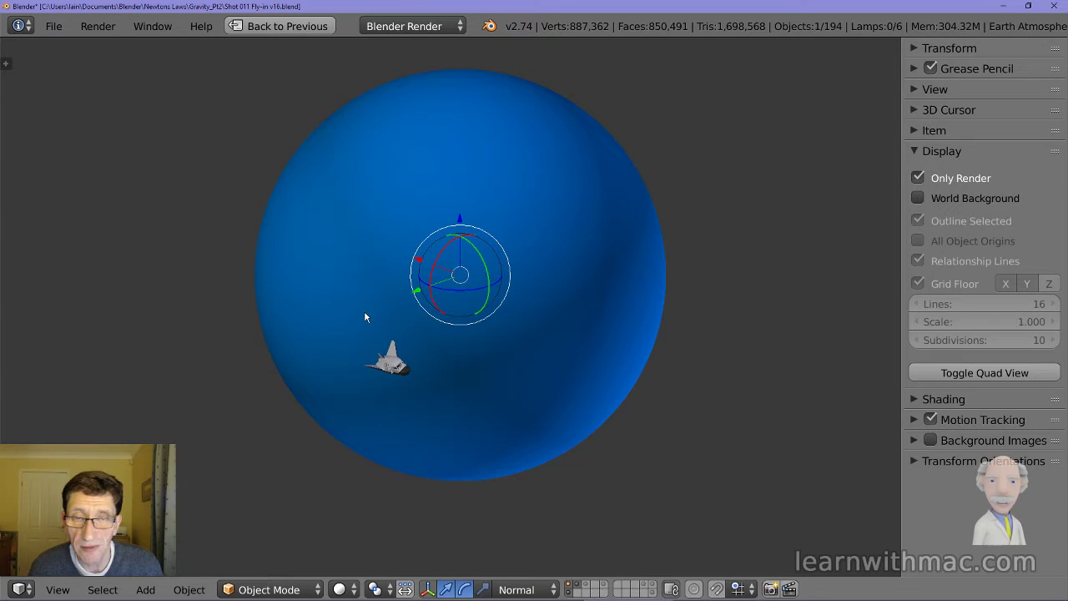
key(alt+a)
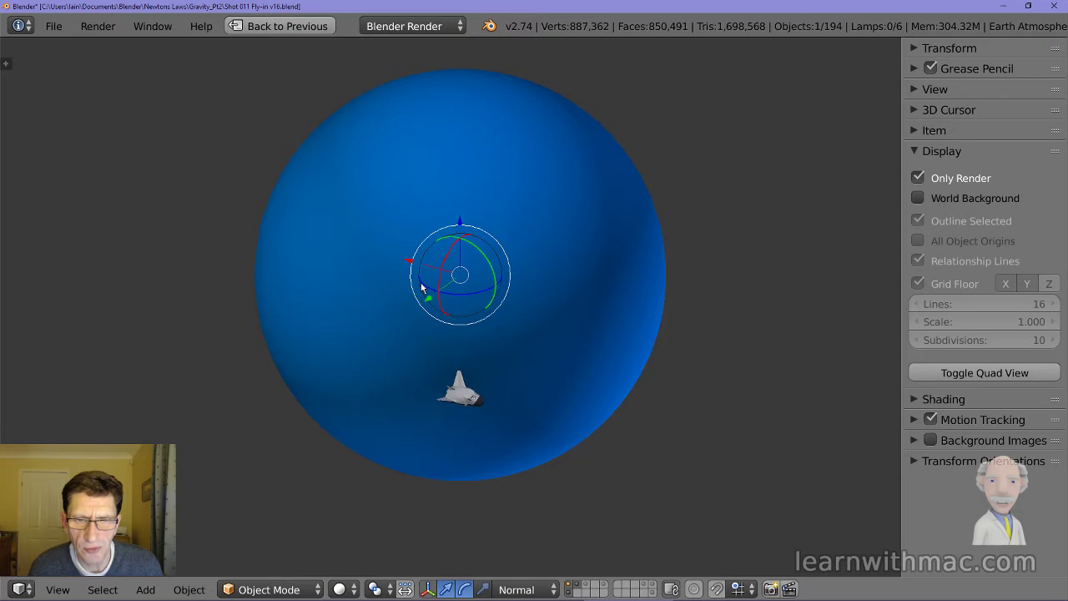
scroll(429, 364, up, 5)
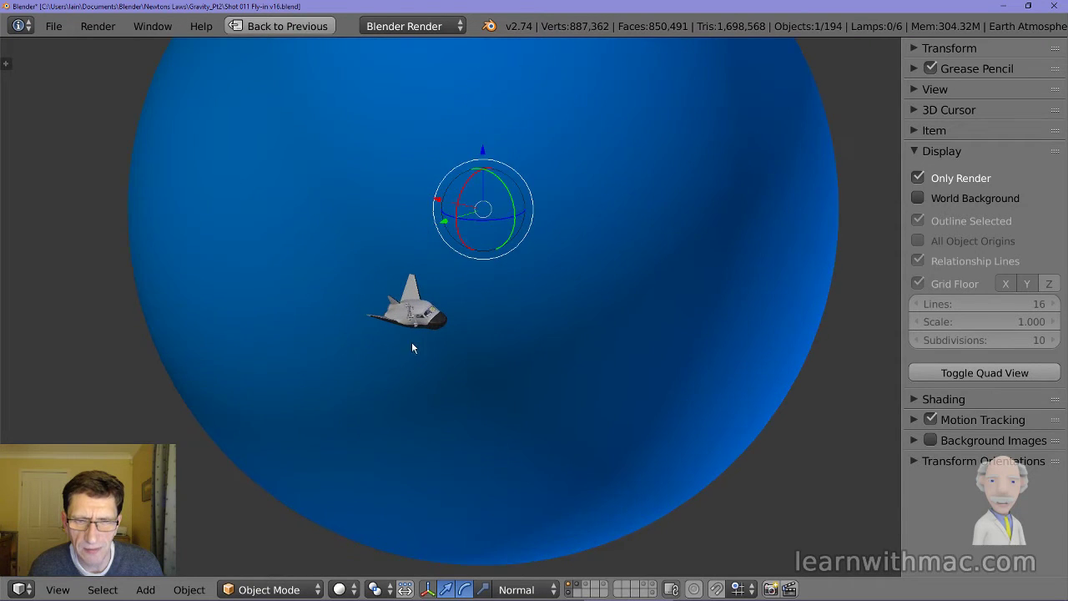
scroll(409, 342, up, 10)
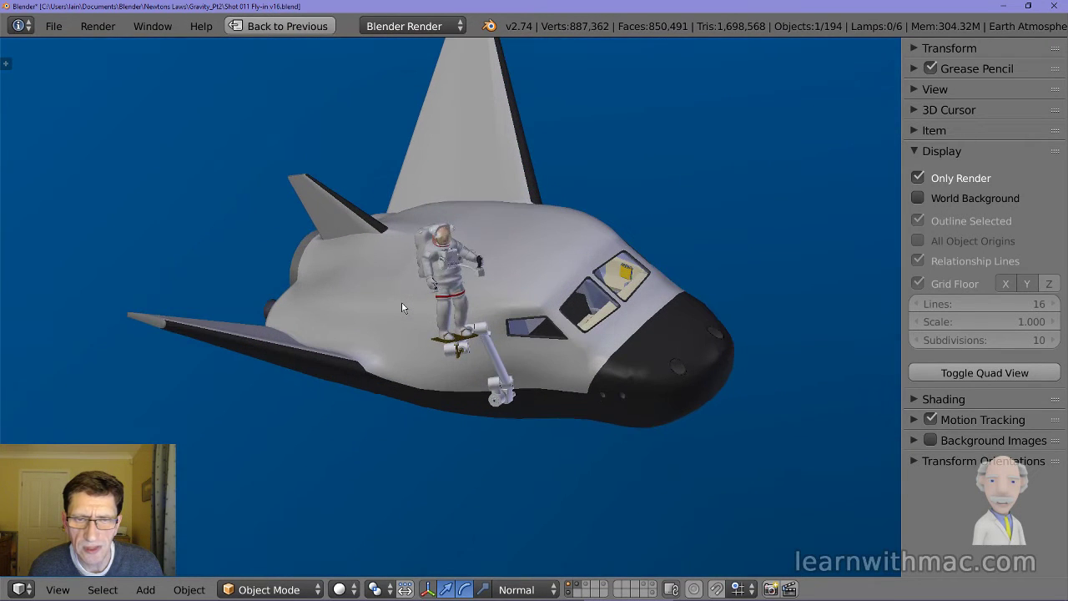
Select the astronaut suit, orbit slightly around it, then deselect everything.
right_click(454, 293)
middle_drag(482, 309, 419, 388)
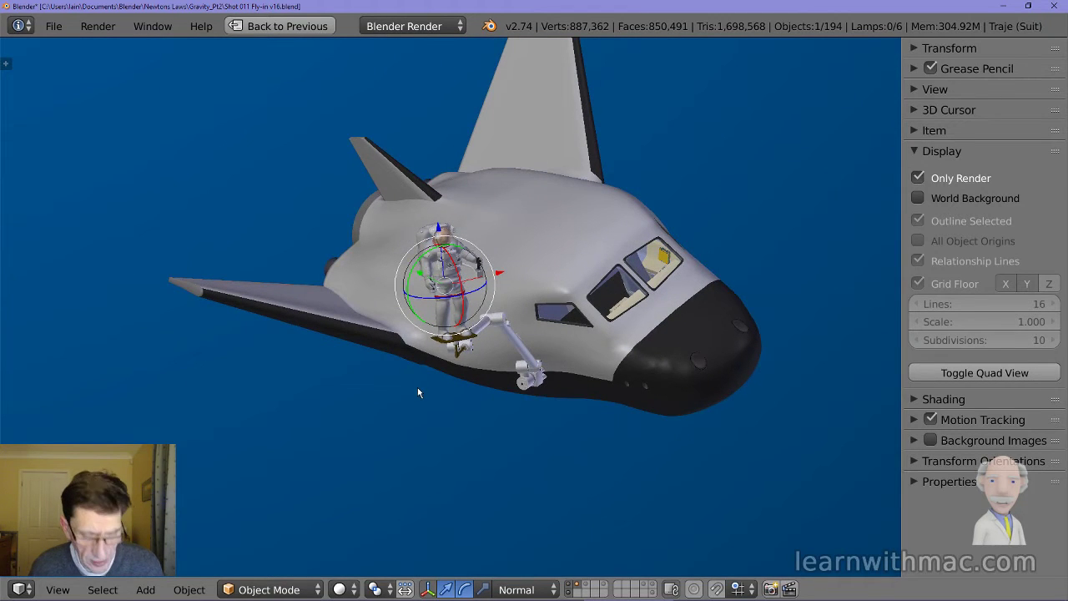
key(a)
scroll(426, 377, up, 3)
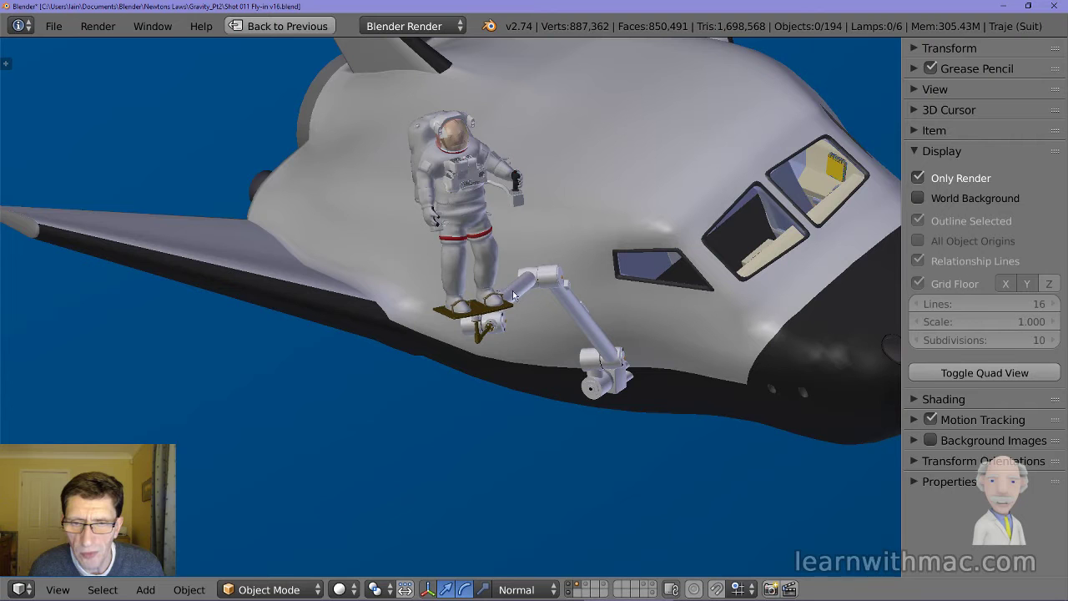
scroll(643, 380, up, 5)
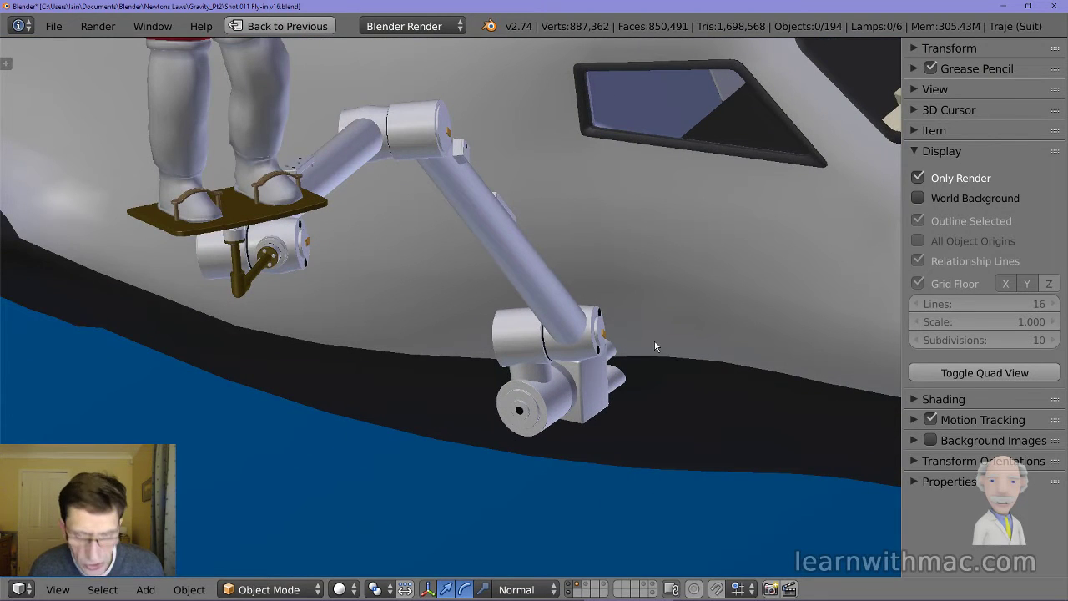
scroll(655, 346, down, 6)
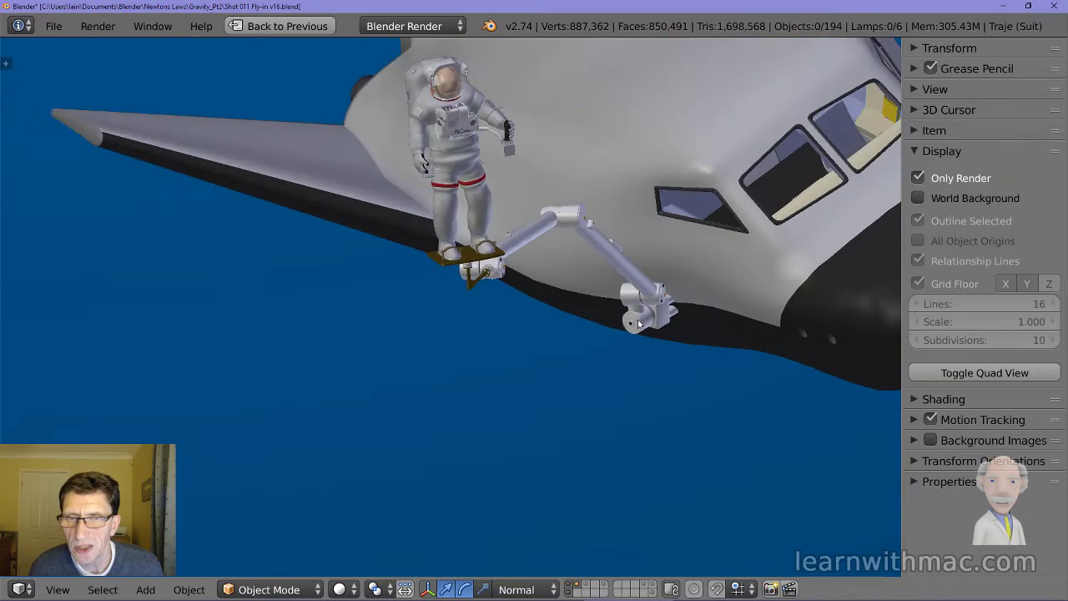
scroll(638, 323, down, 4)
Select the shuttle, pan and orbit the view around it, then deselect it.
right_click(621, 218)
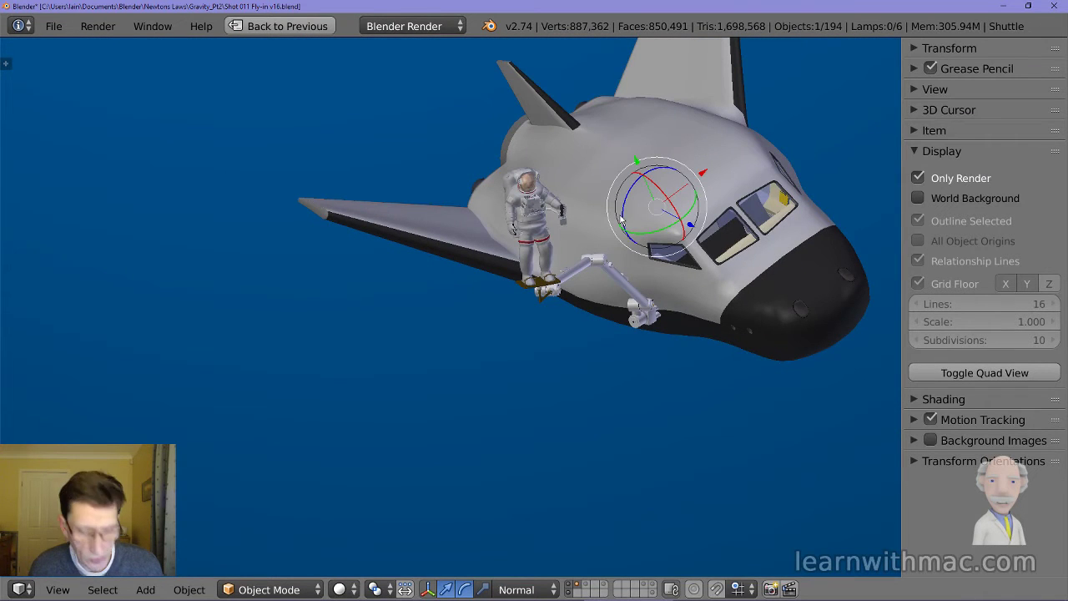
shift+middle_drag(620, 219, 501, 314)
key(a)
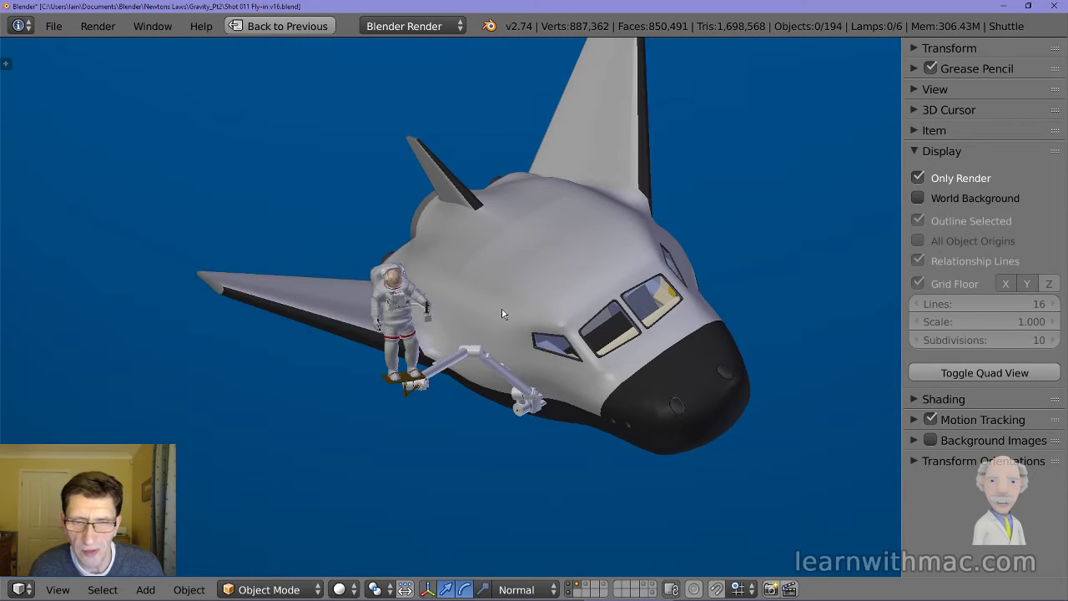
scroll(501, 314, down, 7)
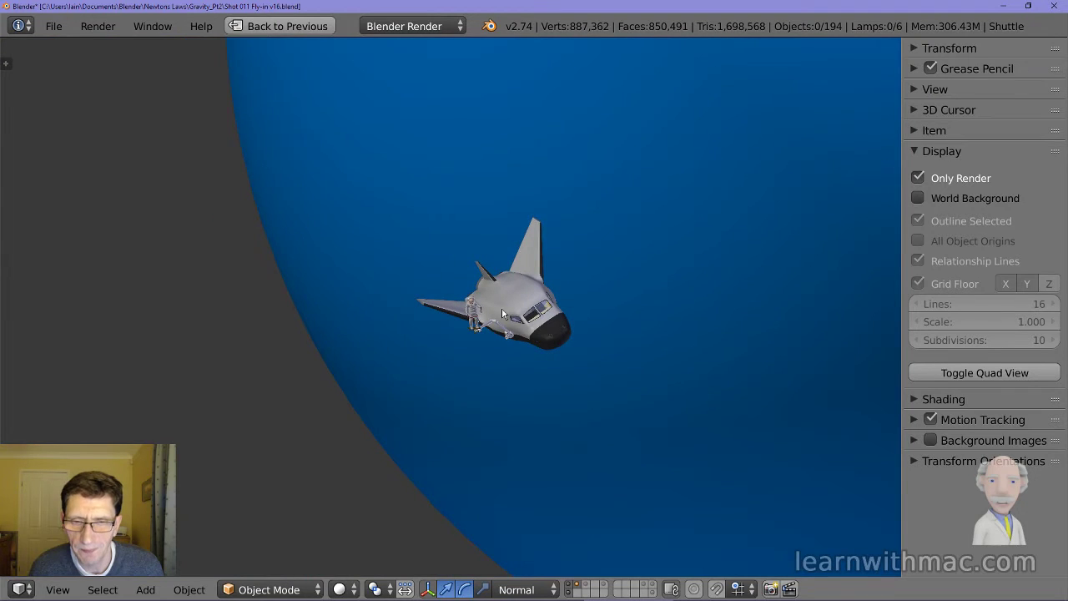
scroll(502, 314, up, 3)
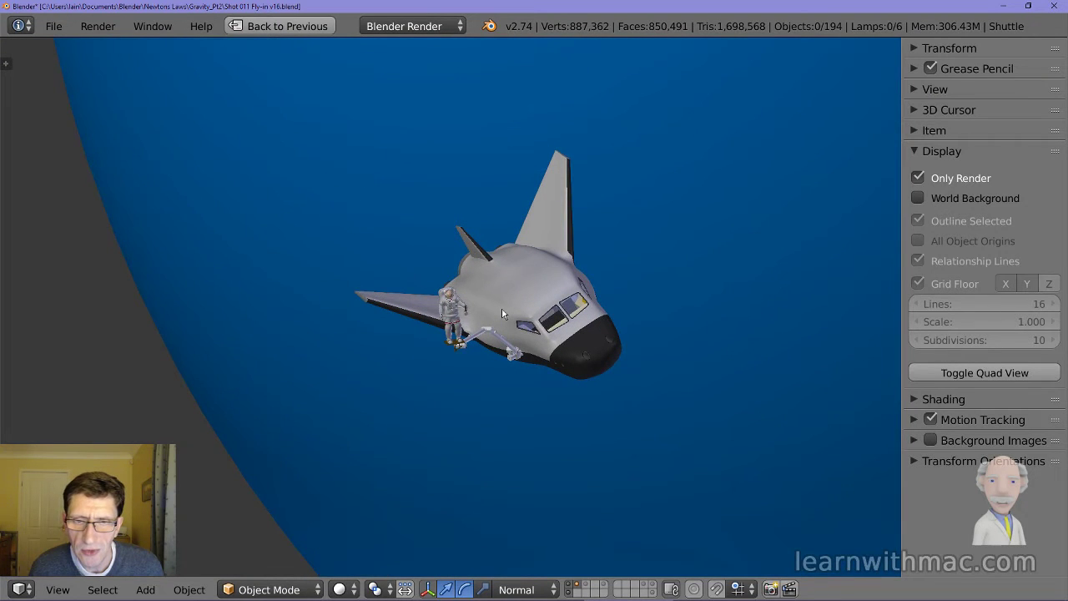
scroll(501, 314, down, 4)
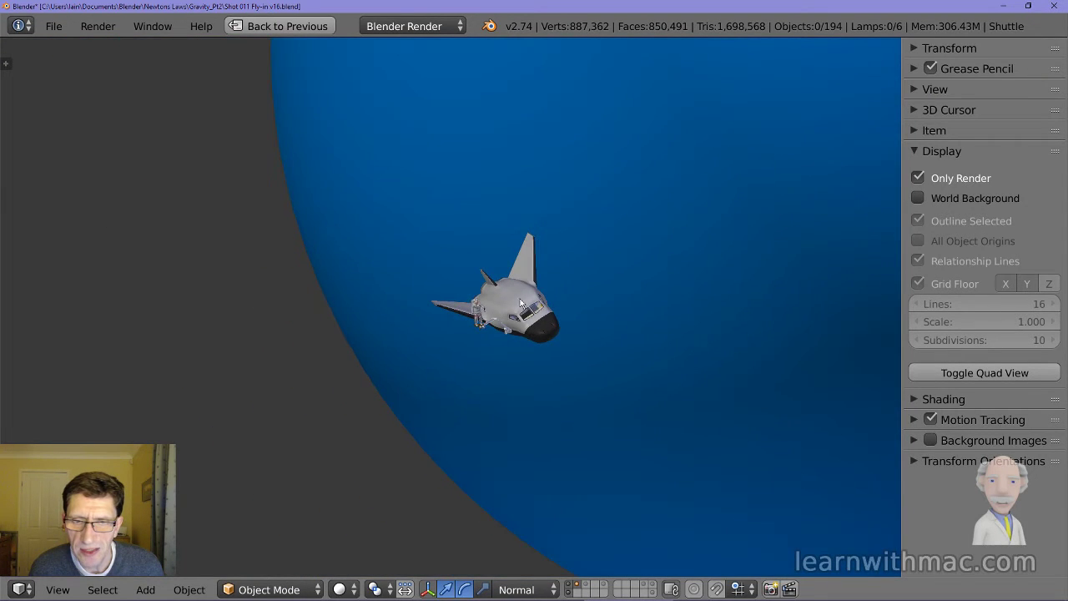
middle_drag(522, 296, 457, 354)
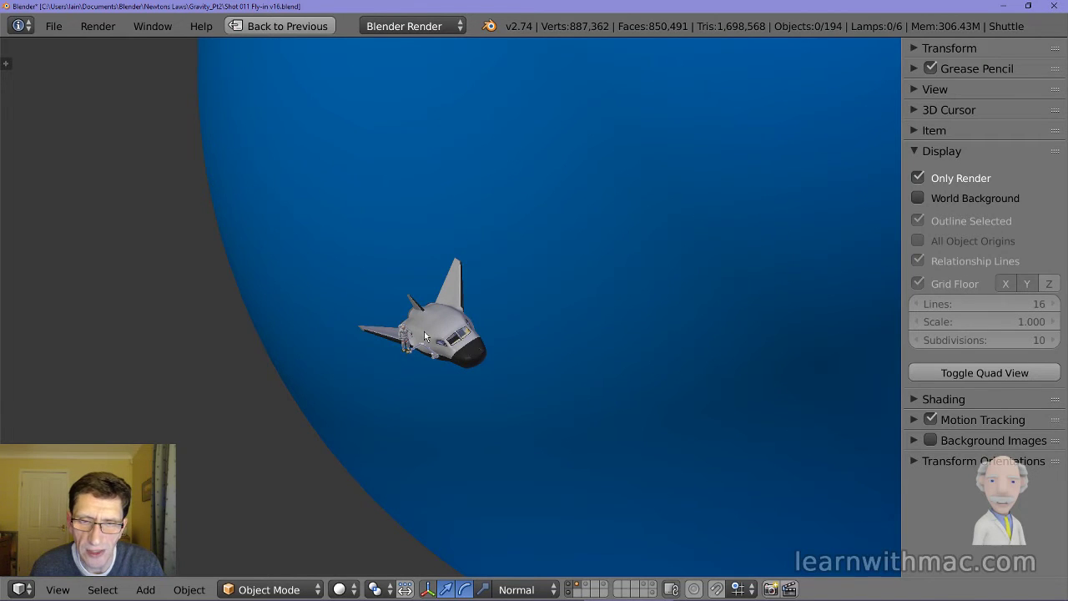
scroll(512, 205, up, 1)
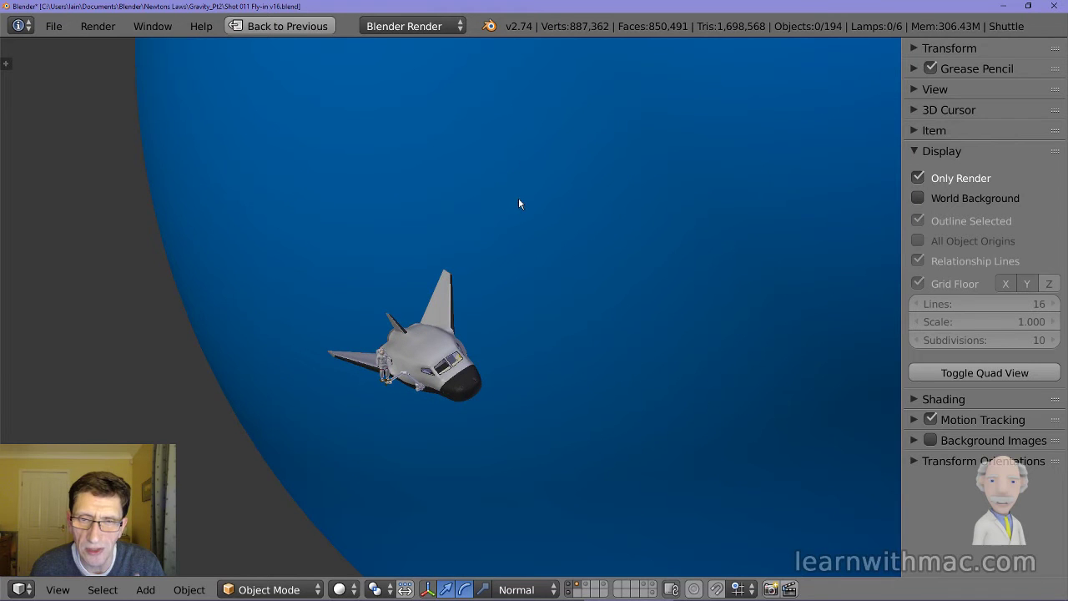
Select the Earth Atmosphere sphere and zoom out.
right_click(518, 204)
scroll(518, 204, down, 1)
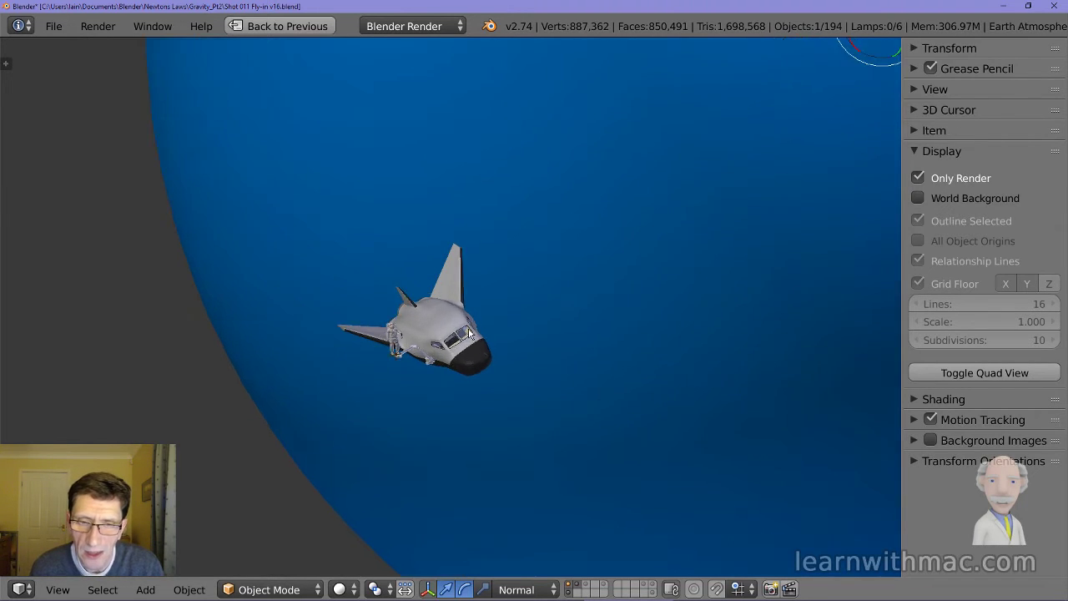
scroll(469, 333, down, 3)
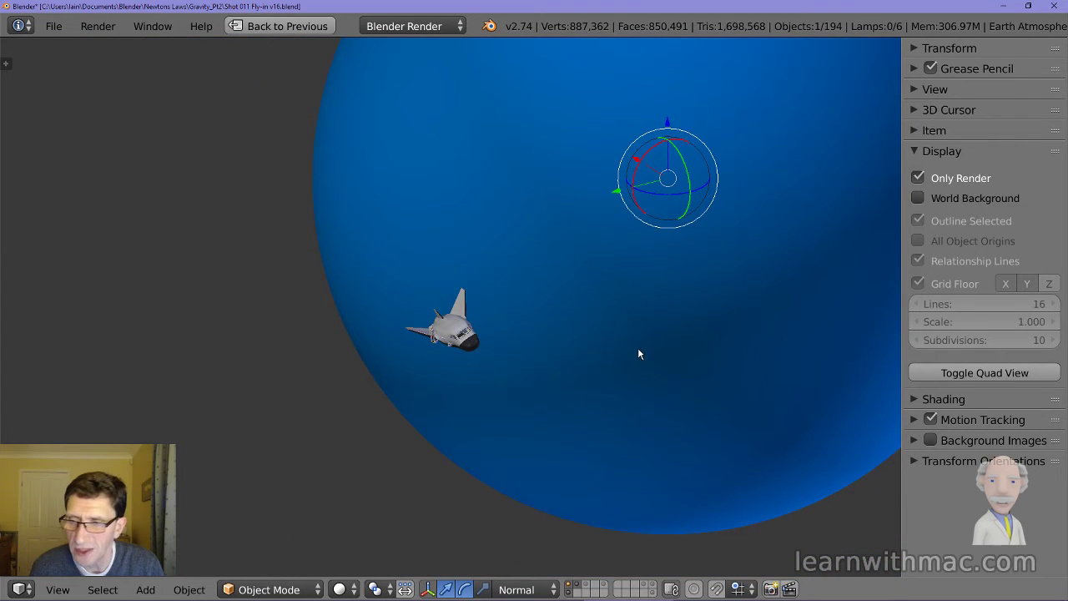
Turn off Only Render to show grid, cameras and helper lines, then orbit around the planet sphere.
click(918, 178)
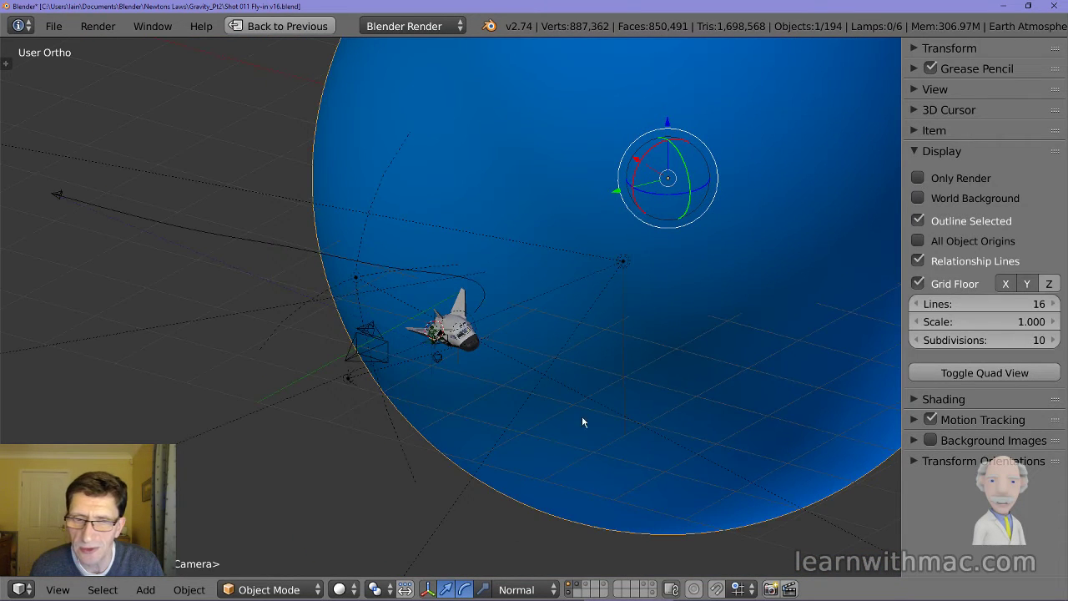
scroll(499, 428, down, 2)
middle_drag(383, 438, 390, 454)
scroll(389, 454, down, 2)
middle_drag(518, 456, 492, 374)
scroll(350, 437, up, 1)
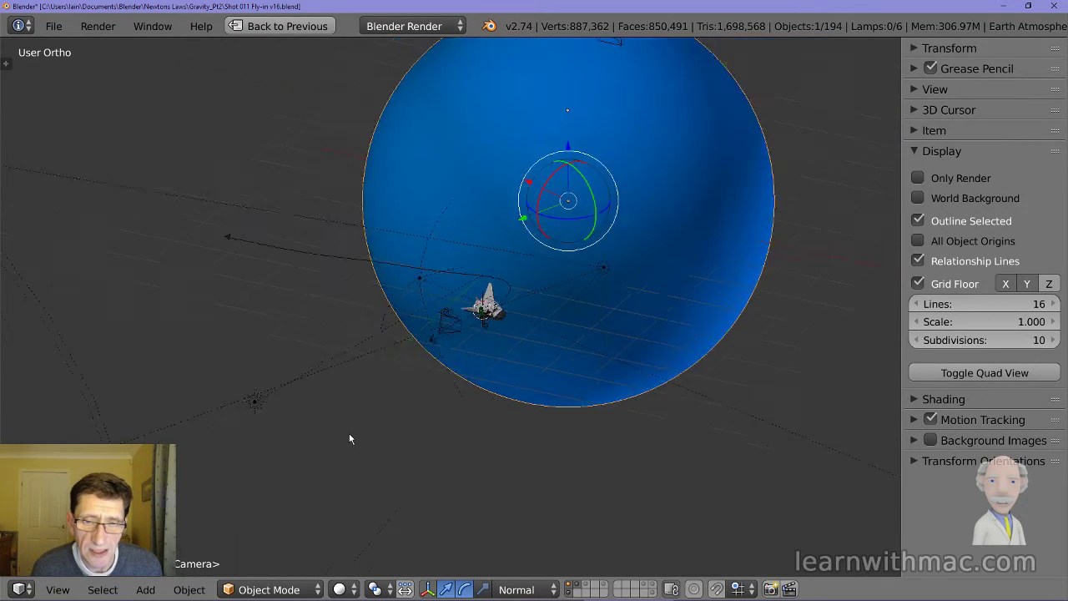
middle_drag(351, 436, 404, 407)
scroll(404, 406, down, 1)
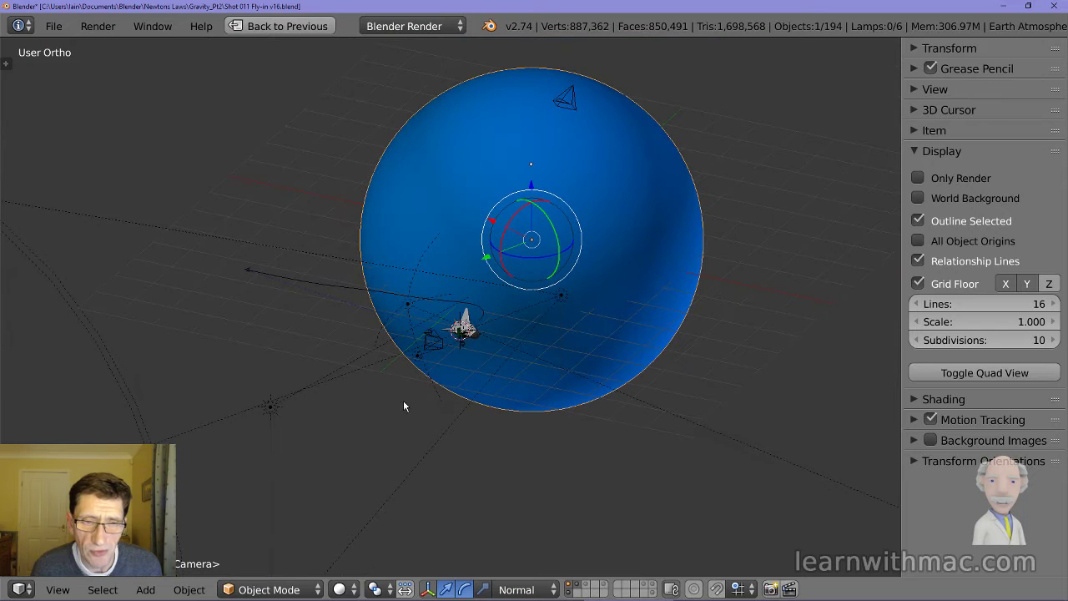
Select the Sun02 lamp, then orbit, zoom and pan to frame the shuttle and astronaut.
right_click(562, 296)
scroll(543, 379, up, 3)
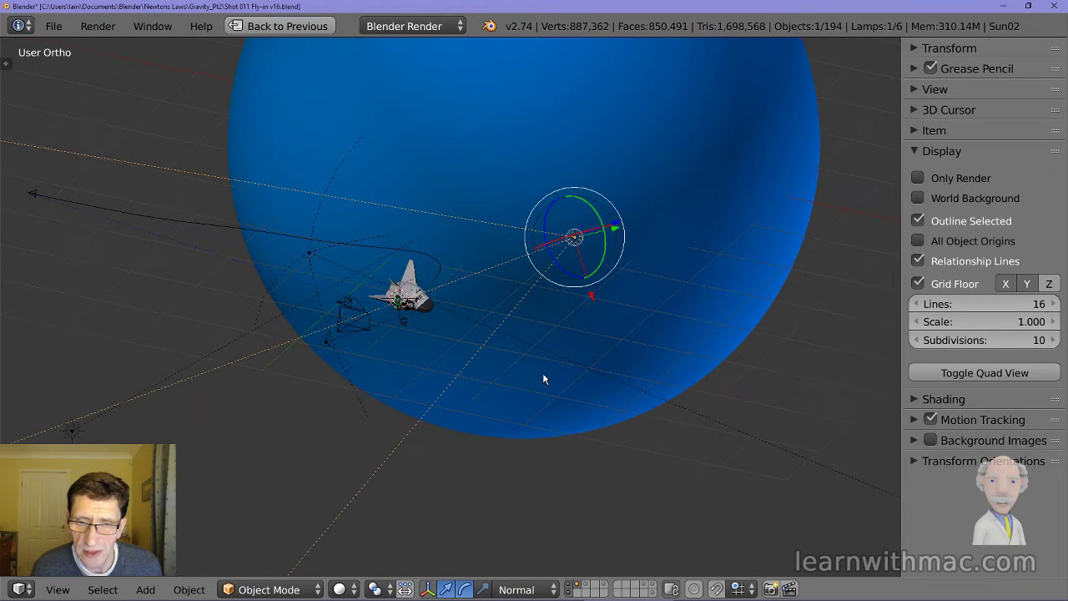
middle_drag(543, 378, 565, 330)
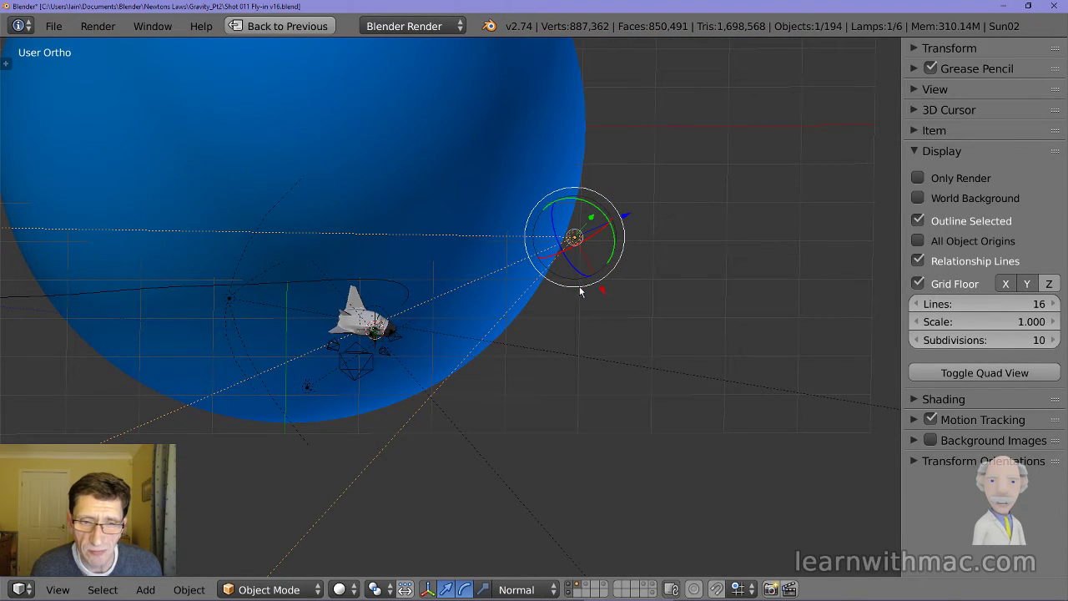
scroll(357, 338, up, 3)
scroll(356, 339, up, 2)
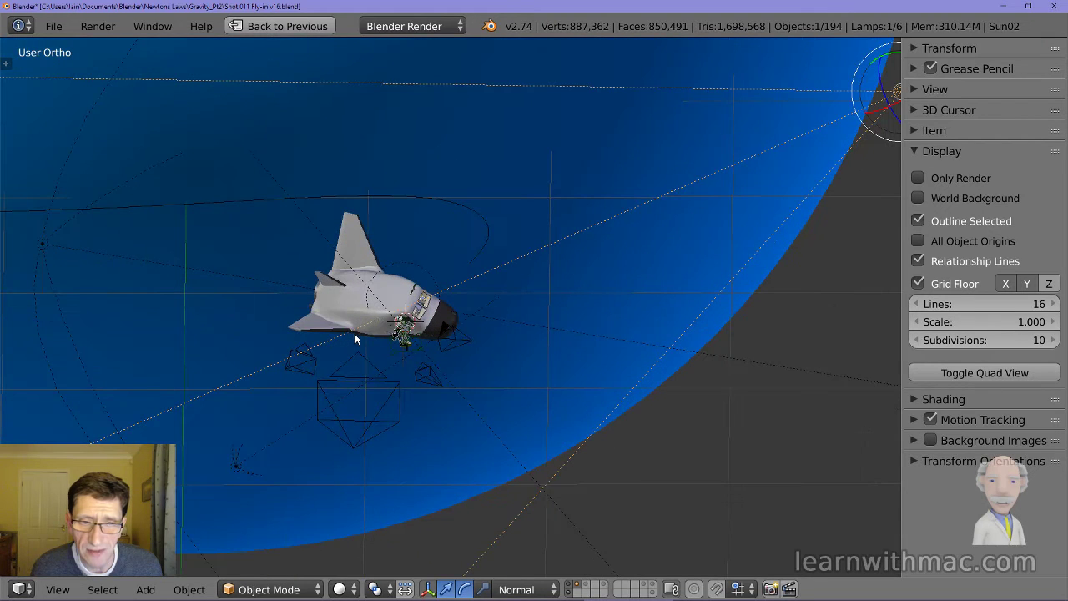
scroll(572, 308, down, 4)
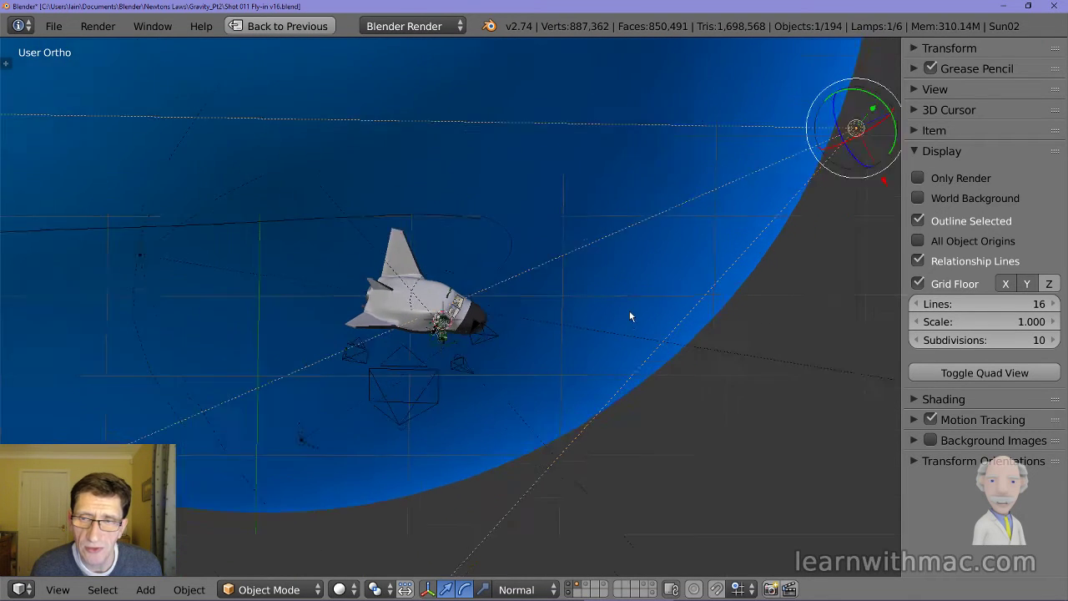
middle_drag(663, 348, 644, 347)
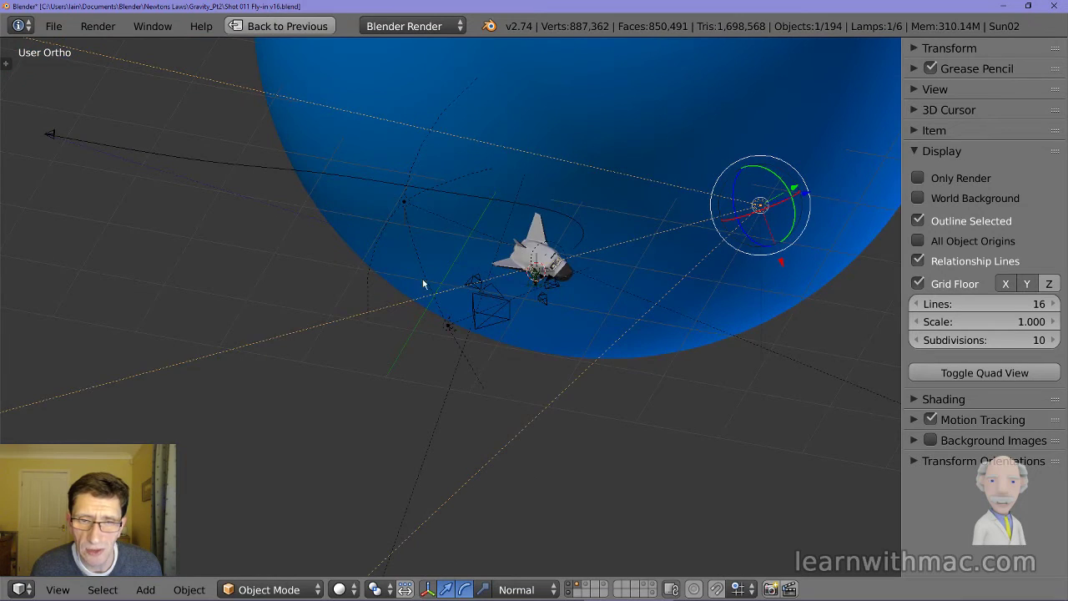
middle_drag(376, 337, 430, 336)
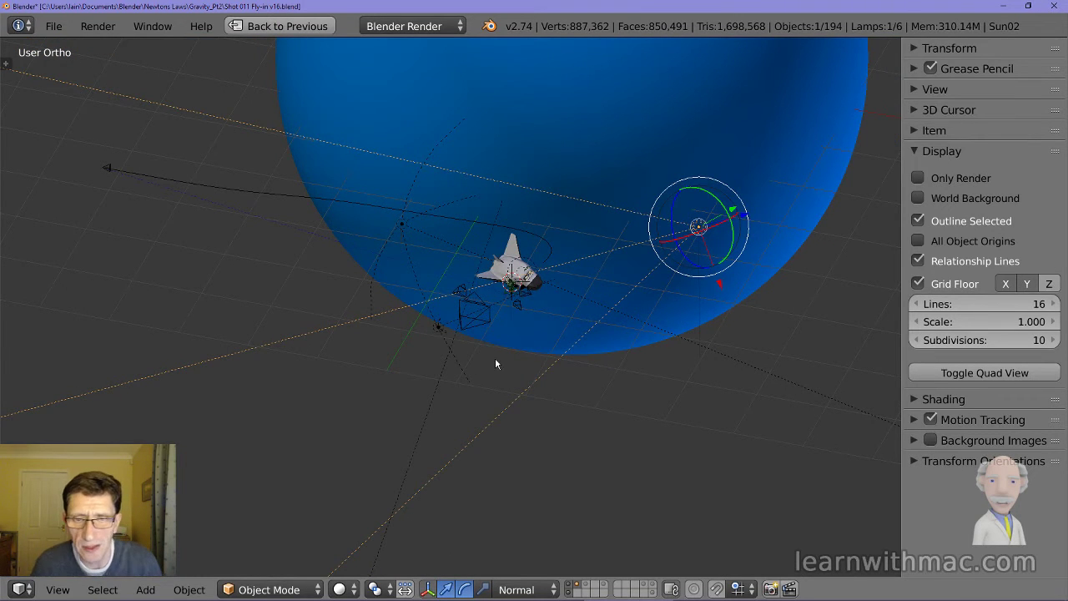
scroll(495, 363, up, 3)
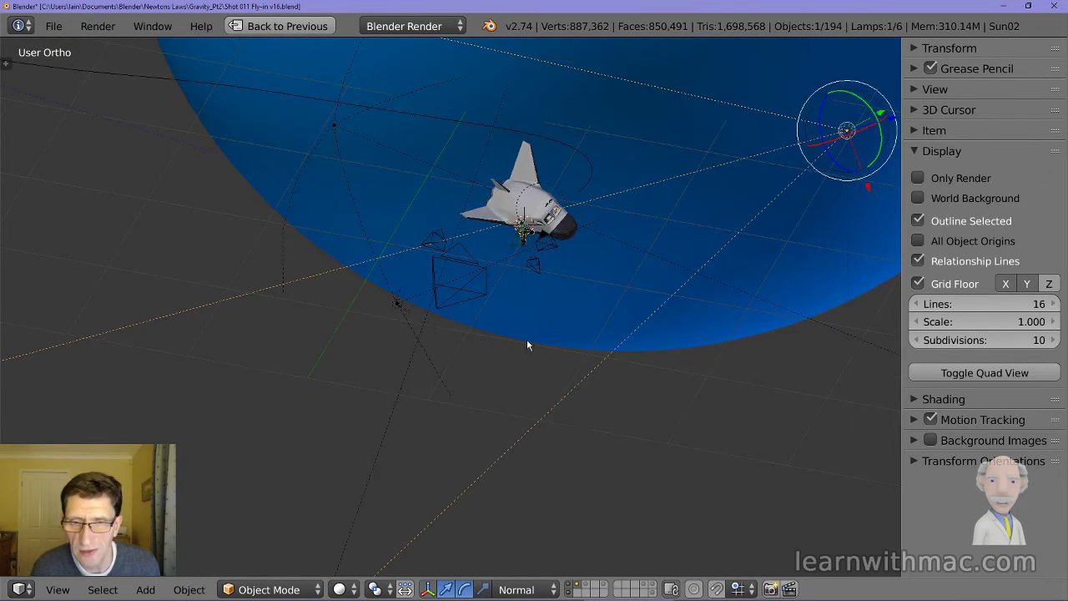
shift+middle_drag(559, 326, 534, 374)
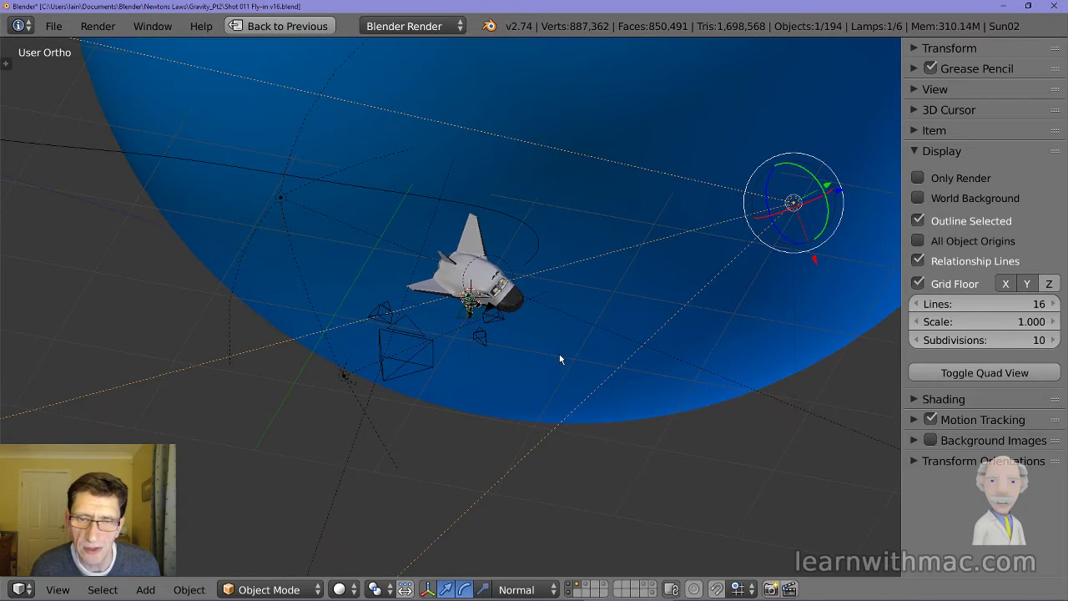
scroll(493, 336, up, 5)
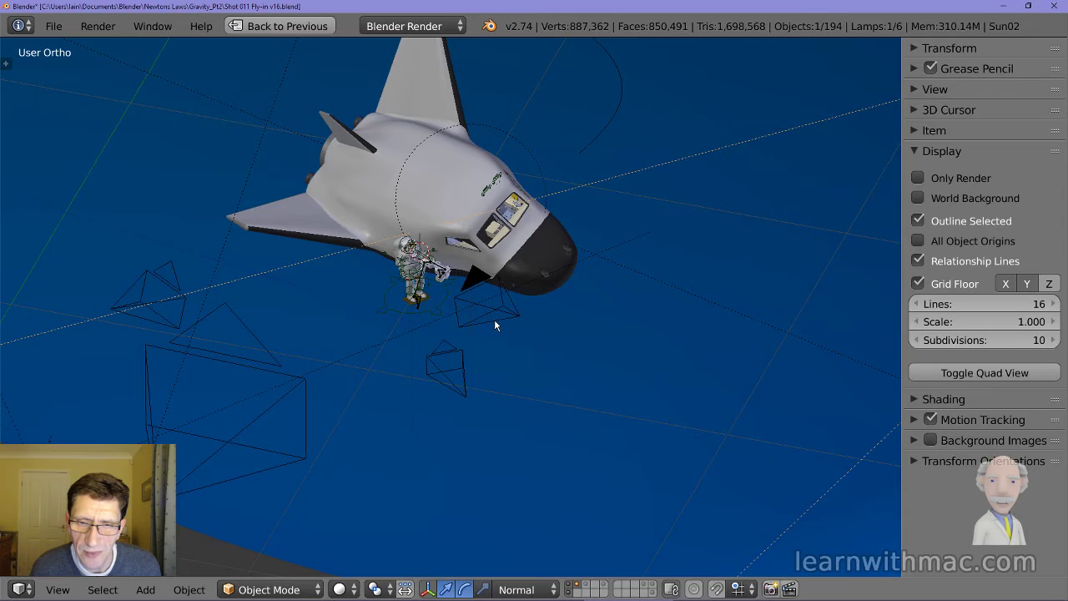
Look through the camera beneath the shuttle, re-enable Only Render, then leave camera view.
right_click(494, 319)
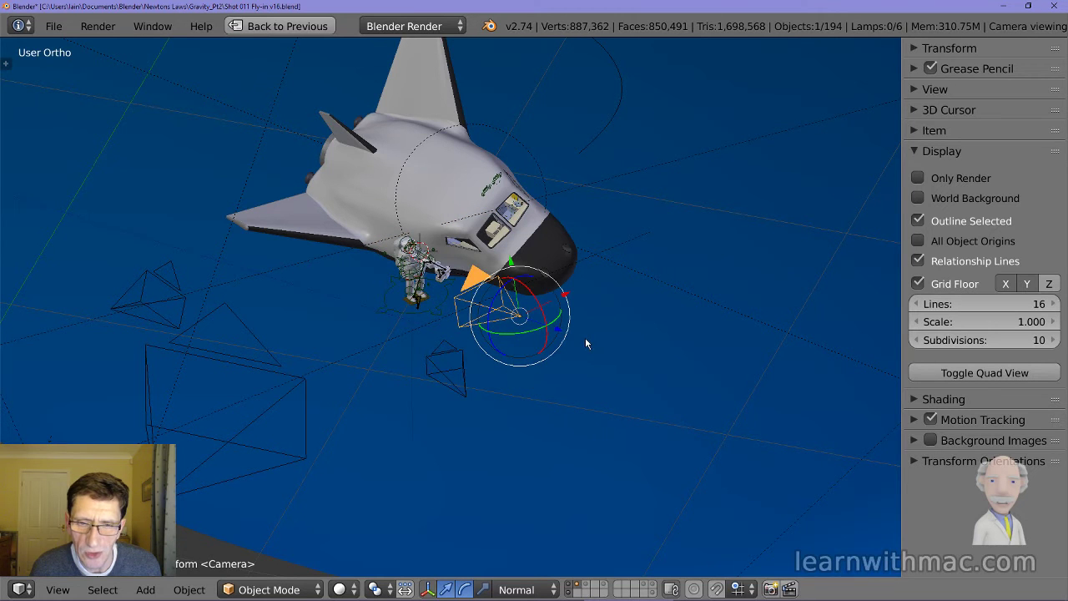
middle_drag(585, 343, 577, 350)
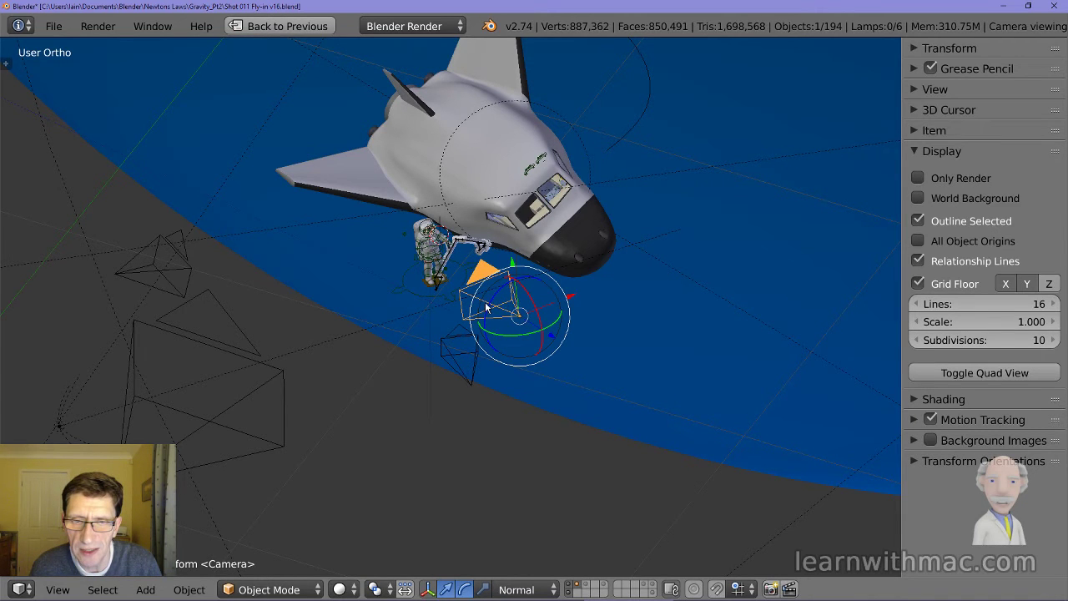
key(ctrl+KP_0)
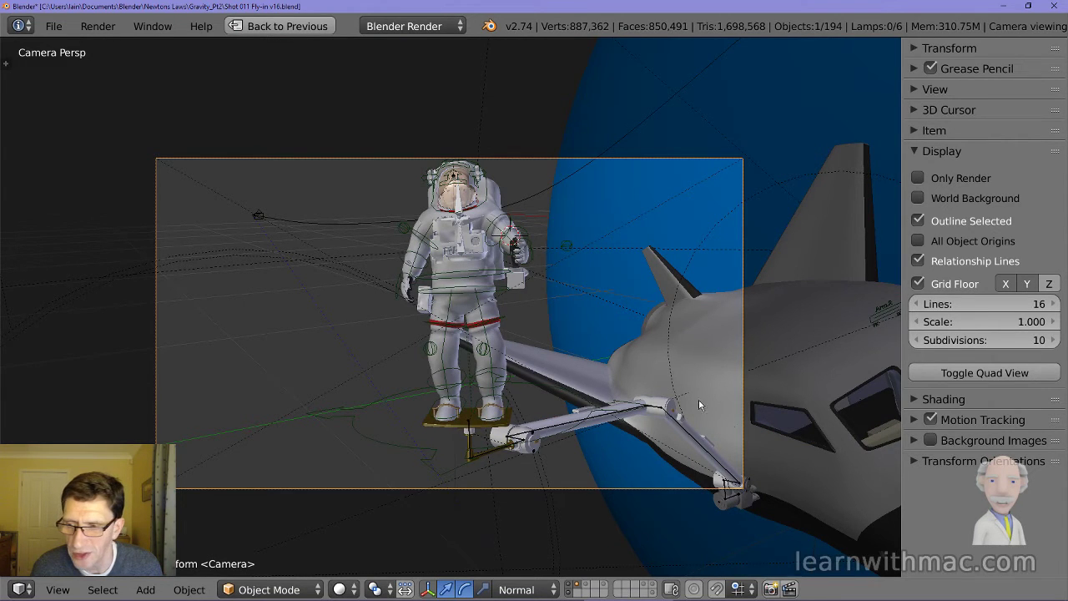
click(918, 178)
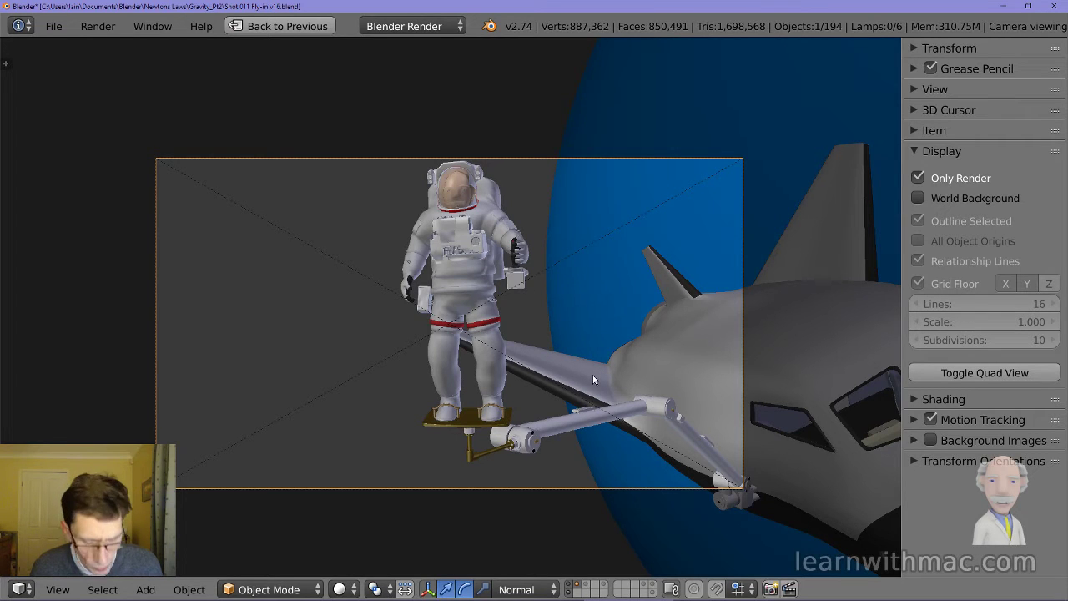
key(KP_0)
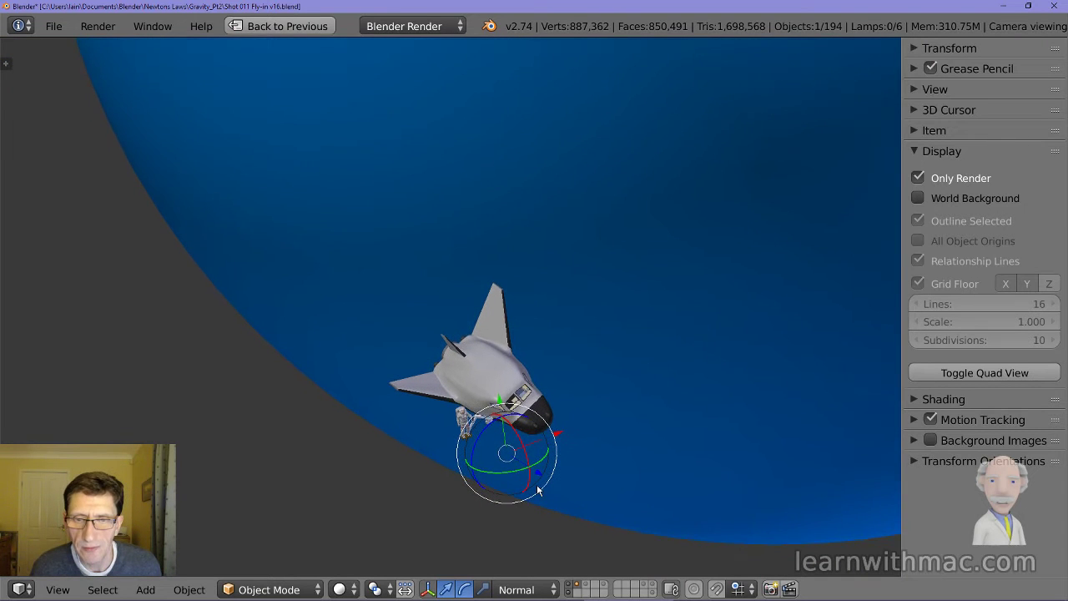
Put the Earth Atmosphere sphere into Edit Mode and zoom out to see its full 1,986-vertex mesh.
right_click(598, 366)
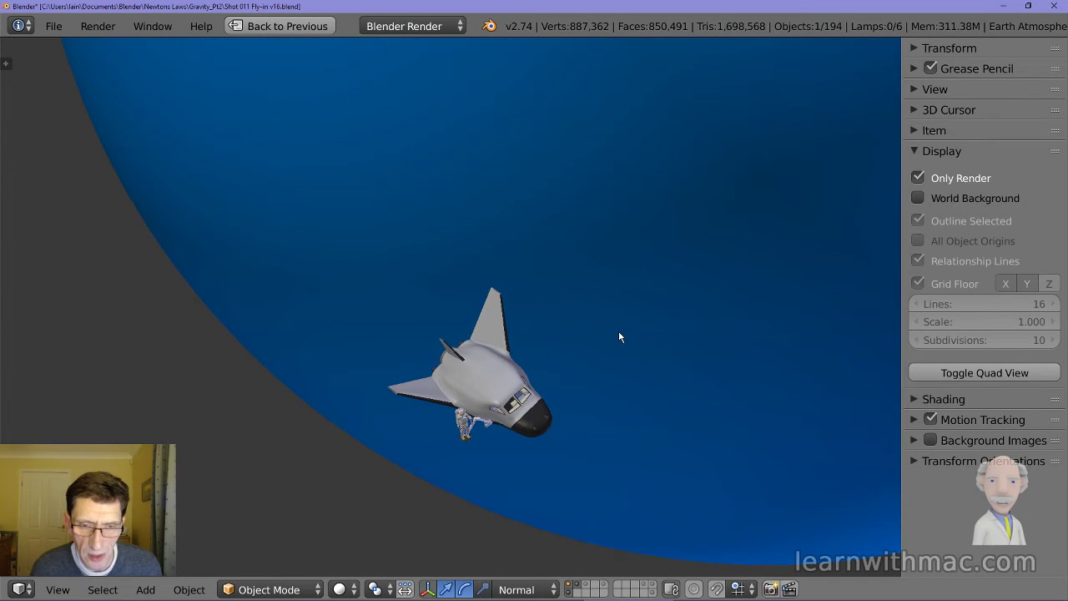
scroll(618, 330, down, 3)
shift+middle_drag(649, 323, 527, 472)
key(Tab)
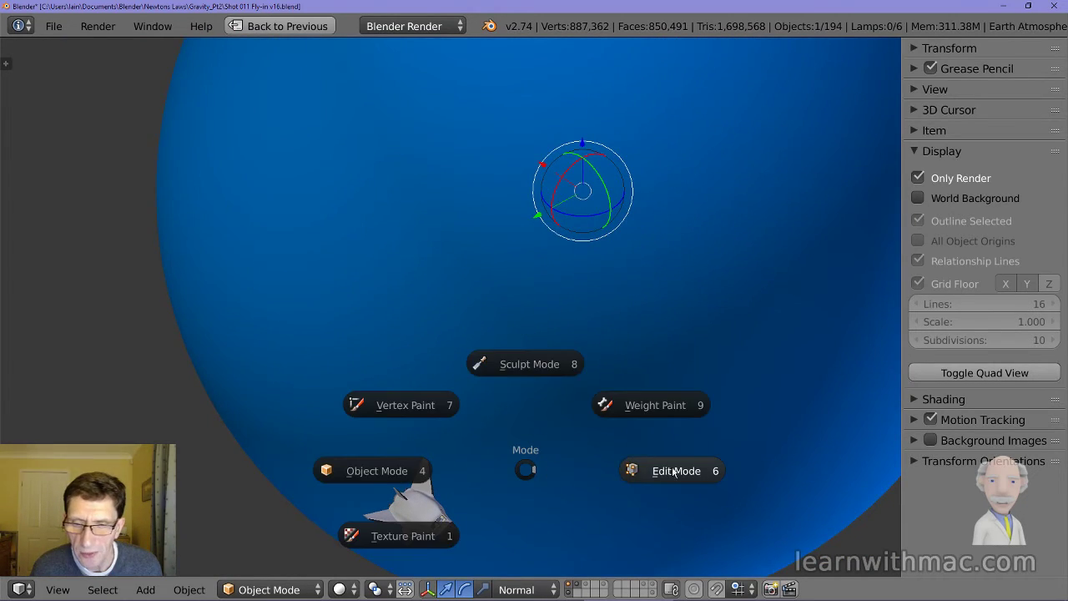
click(673, 470)
scroll(643, 431, down, 2)
scroll(643, 431, down, 2)
middle_drag(538, 409, 548, 226)
scroll(598, 403, down, 1)
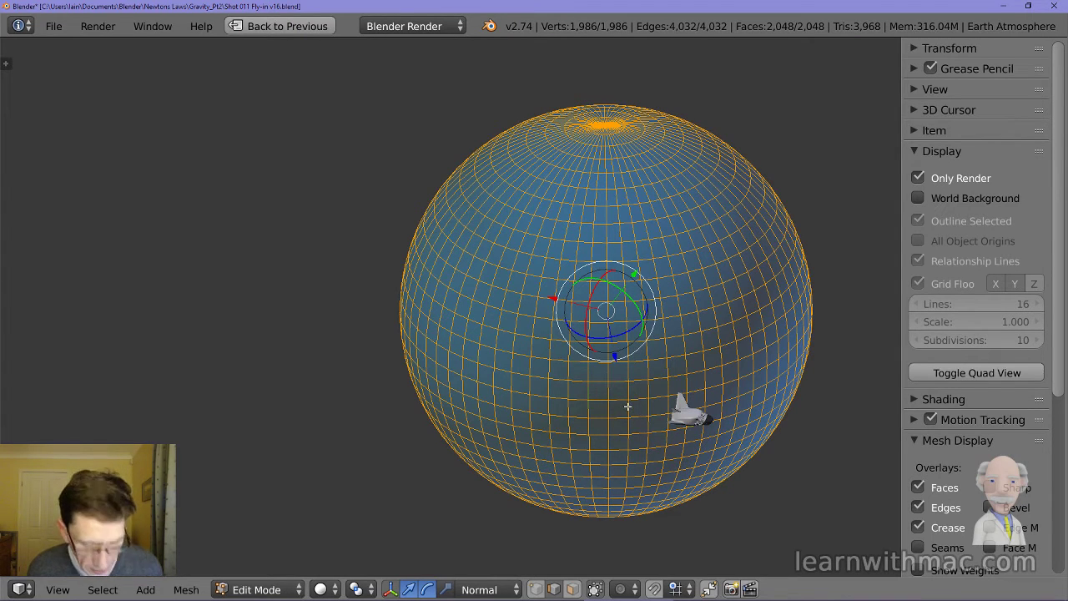
Return the sphere to Object Mode, select the shuttle, and orbit to see its nose and arm.
key(Tab)
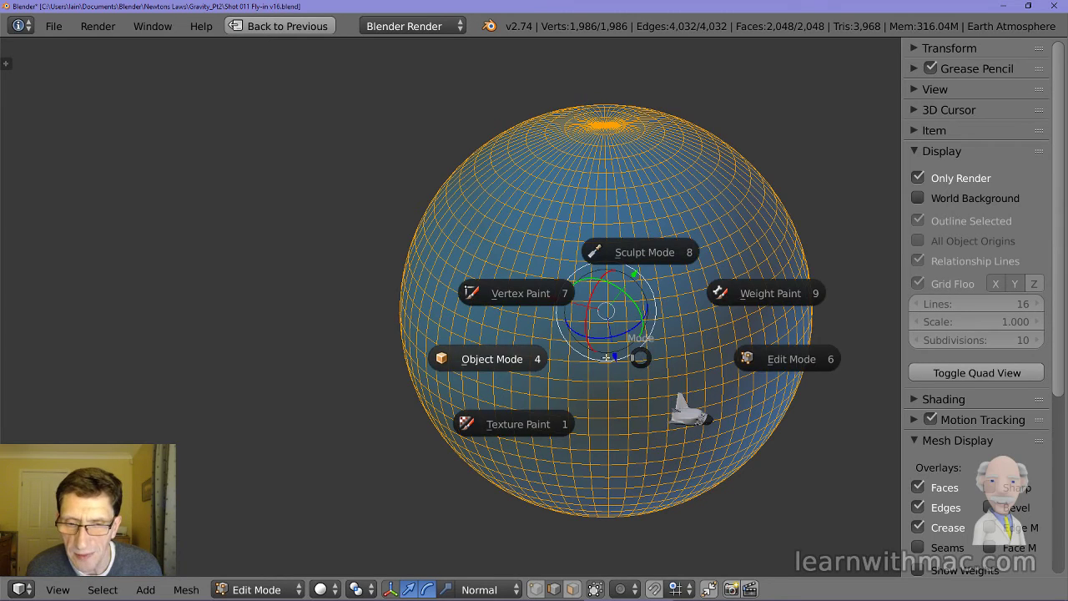
click(525, 361)
scroll(676, 441, up, 5)
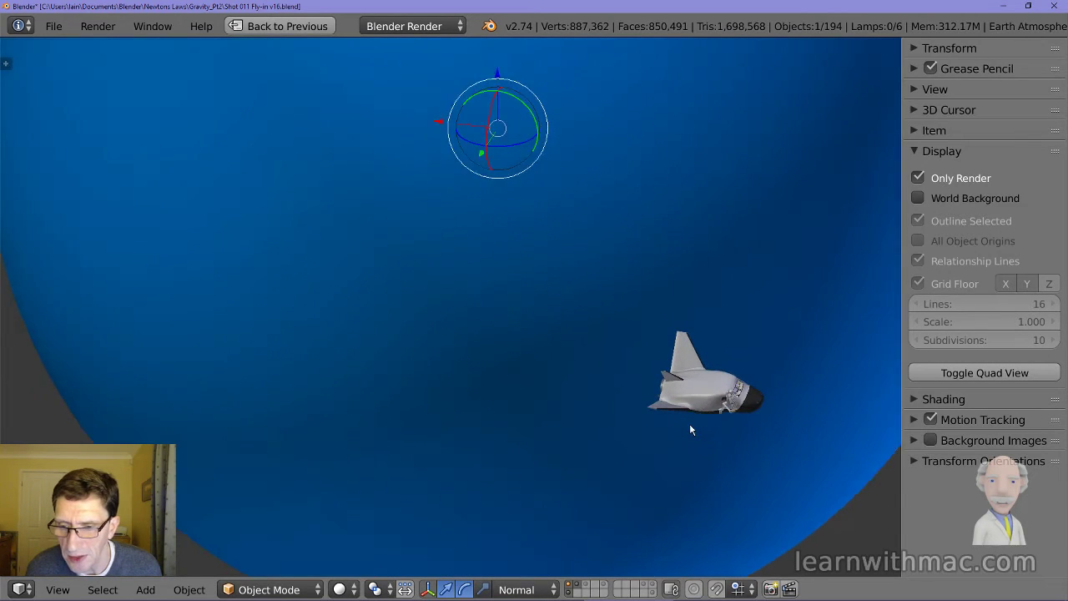
middle_drag(696, 403, 626, 369)
scroll(402, 368, up, 10)
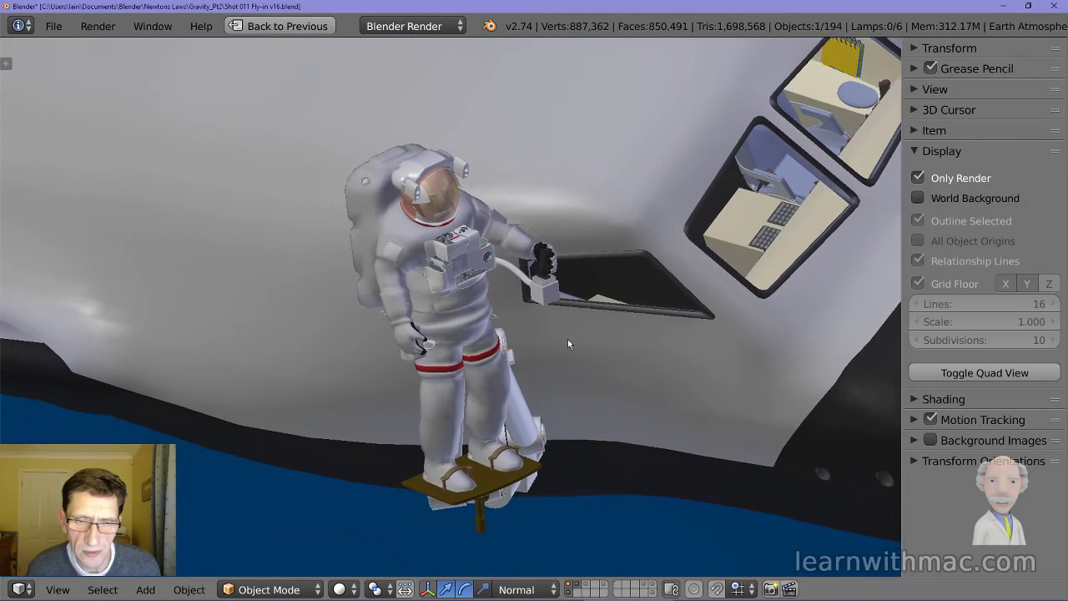
right_click(568, 344)
middle_drag(567, 344, 687, 377)
scroll(687, 377, down, 3)
Select the robotic arm piece Arm01 and inspect its faces in Edit Mode.
right_click(470, 331)
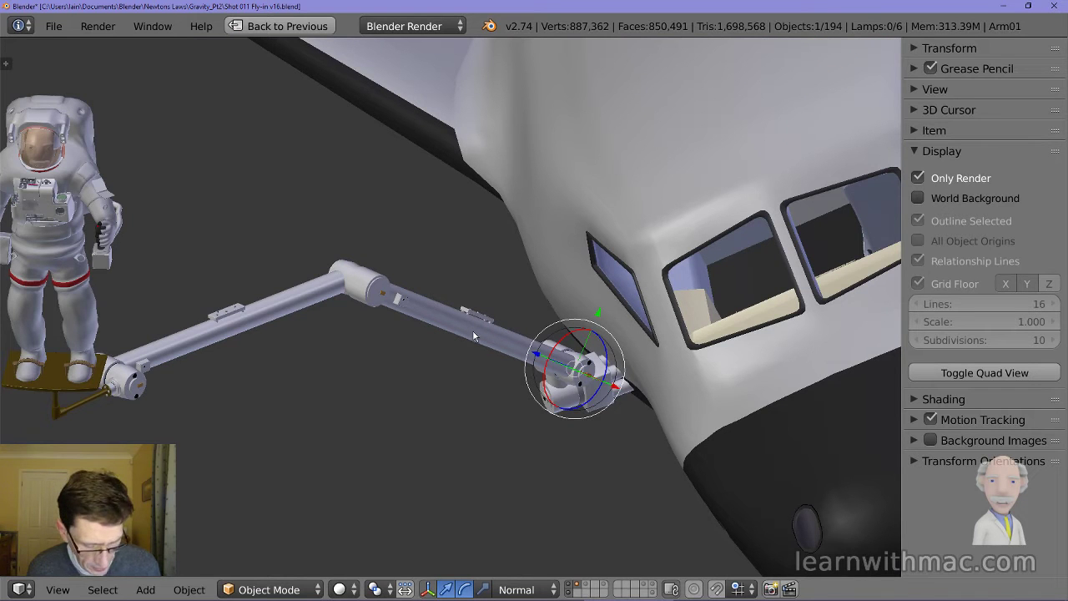
key(ctrl+Tab)
click(598, 332)
scroll(469, 331, up, 2)
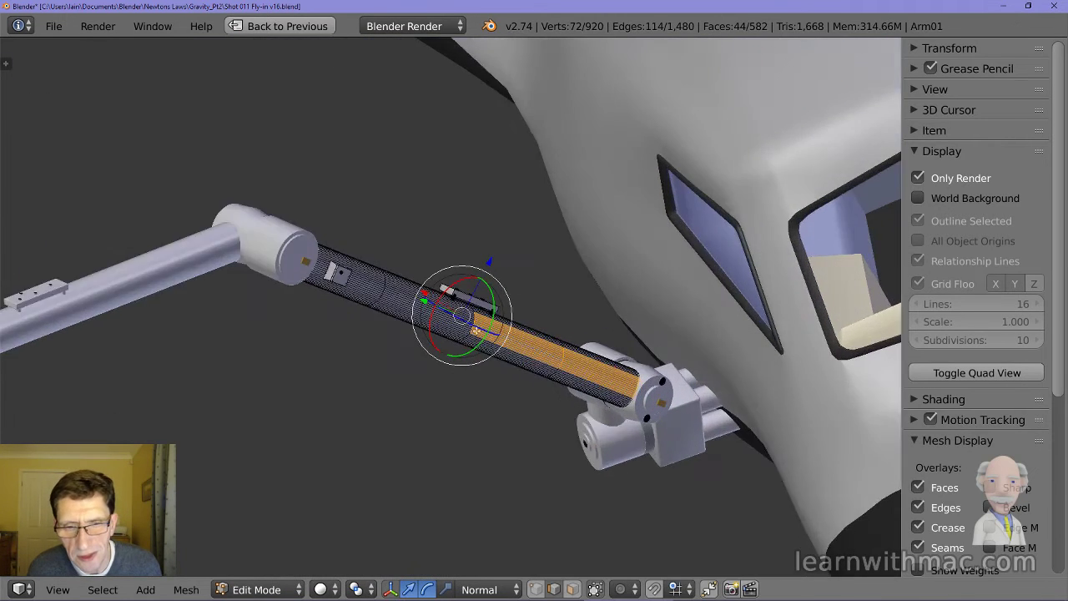
scroll(469, 330, up, 3)
scroll(543, 339, down, 2)
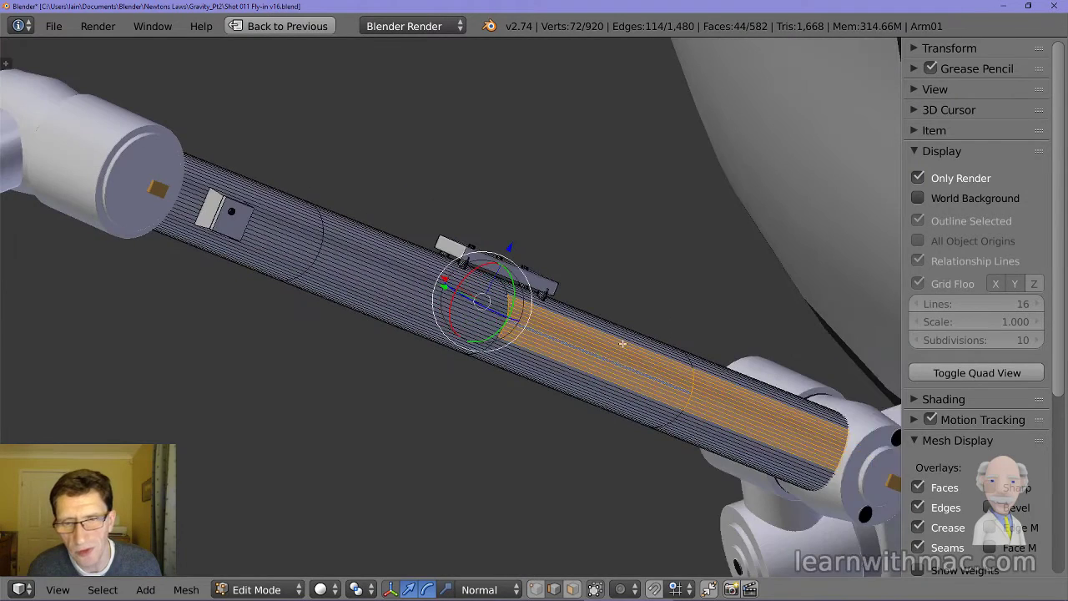
scroll(639, 352, down, 1)
scroll(626, 367, up, 2)
scroll(617, 382, down, 2)
scroll(460, 349, up, 2)
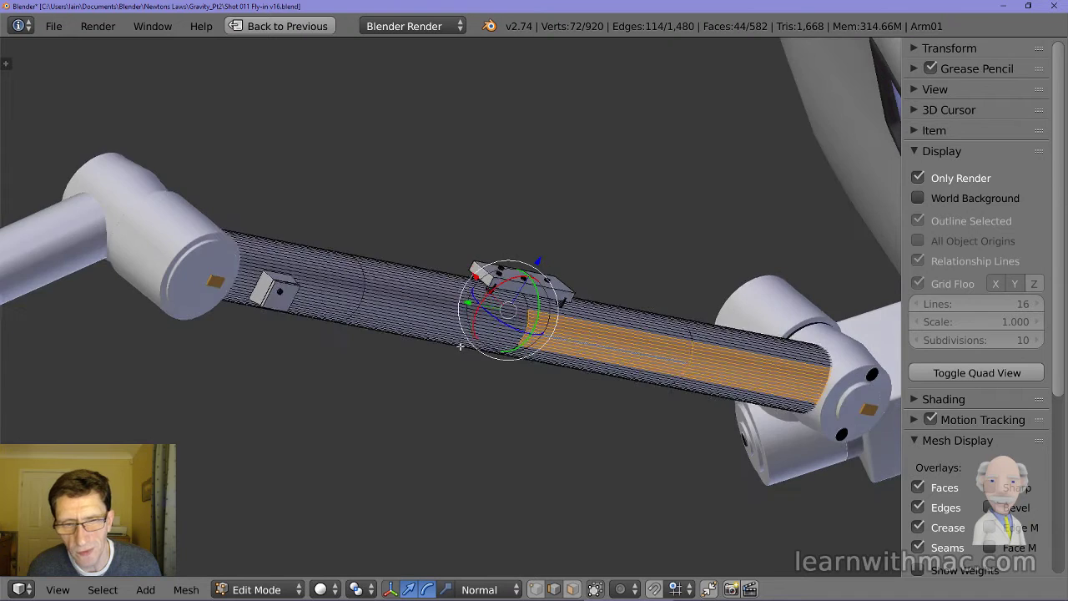
scroll(460, 348, down, 3)
scroll(474, 352, up, 1)
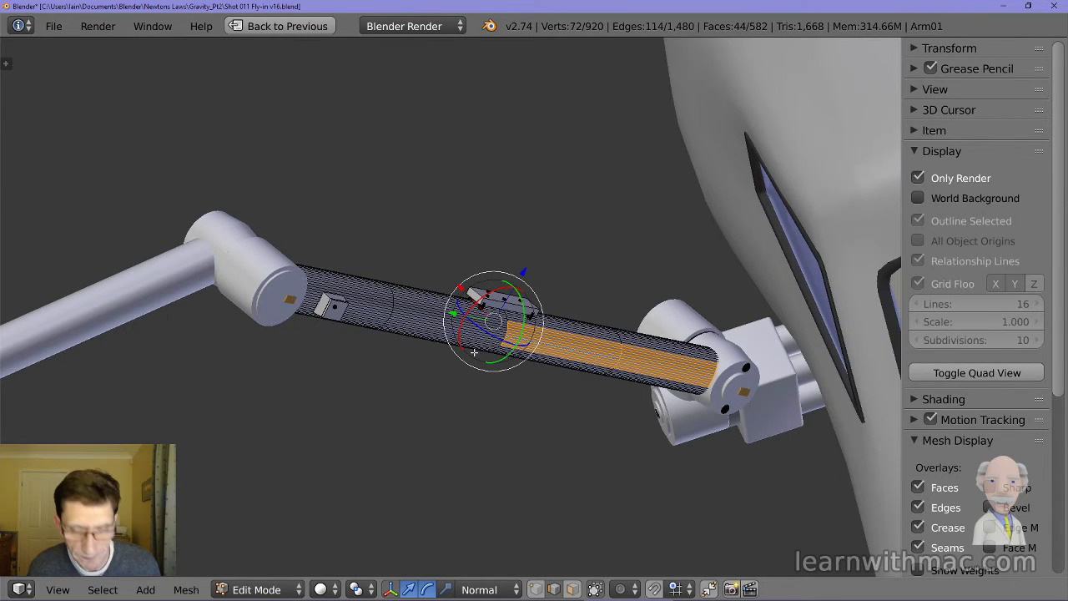
Return Arm01 to Object Mode, zoom out over the planet, and select the Earth Atmosphere sphere.
key(Tab)
click(348, 362)
scroll(404, 367, down, 5)
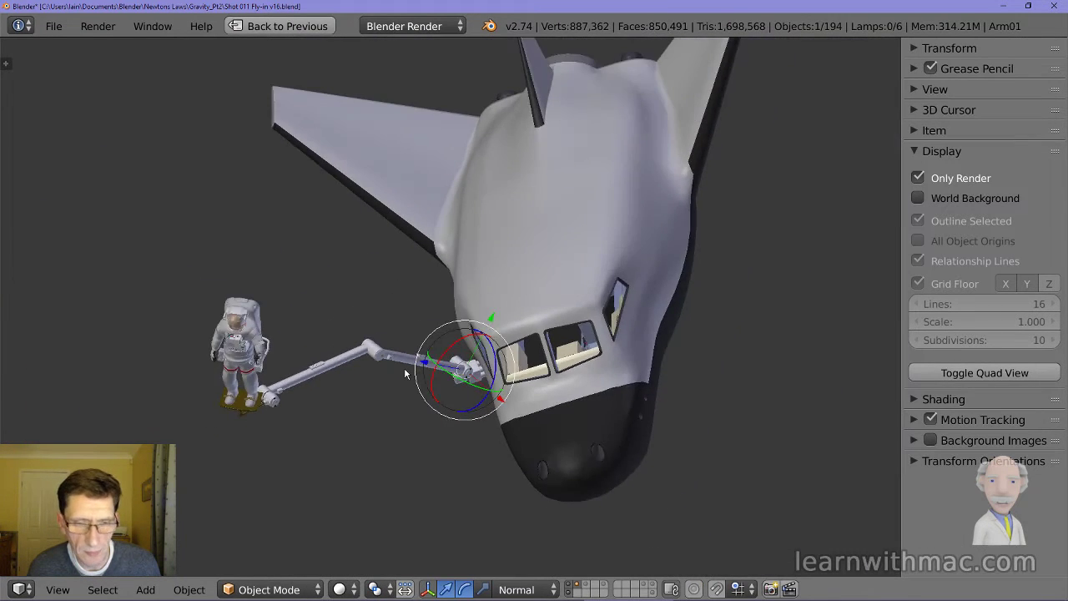
scroll(404, 373, down, 2)
mouse_move(403, 373)
middle_down()
mouse_move(350, 453)
mouse_move(382, 429)
mouse_move(353, 484)
mouse_move(361, 492)
mouse_move(359, 459)
mouse_move(422, 367)
mouse_move(418, 384)
middle_up()
scroll(381, 428, down, 2)
scroll(358, 459, down, 3)
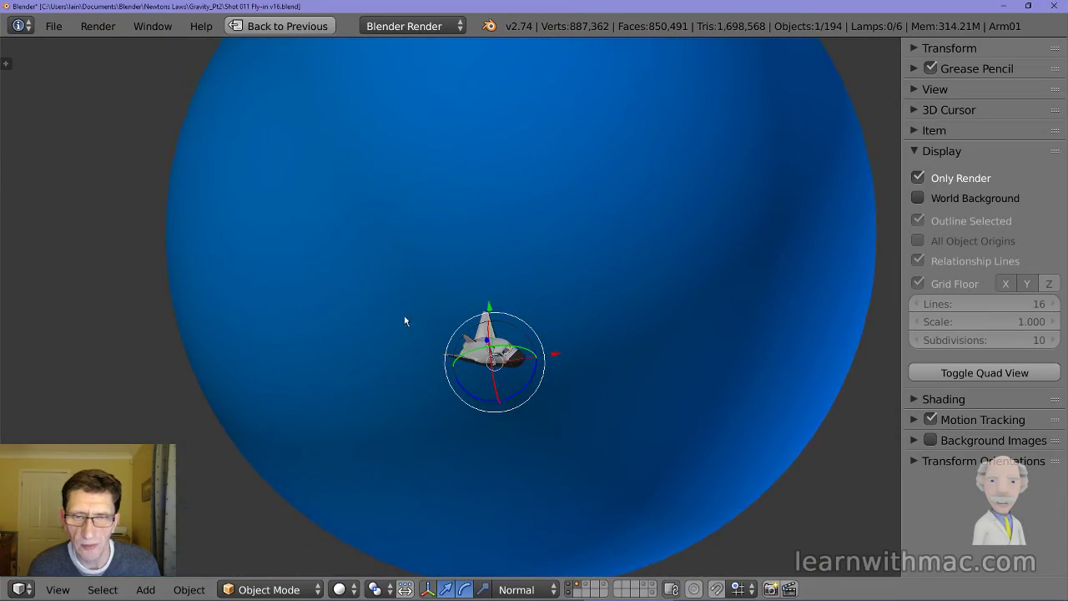
right_click(405, 264)
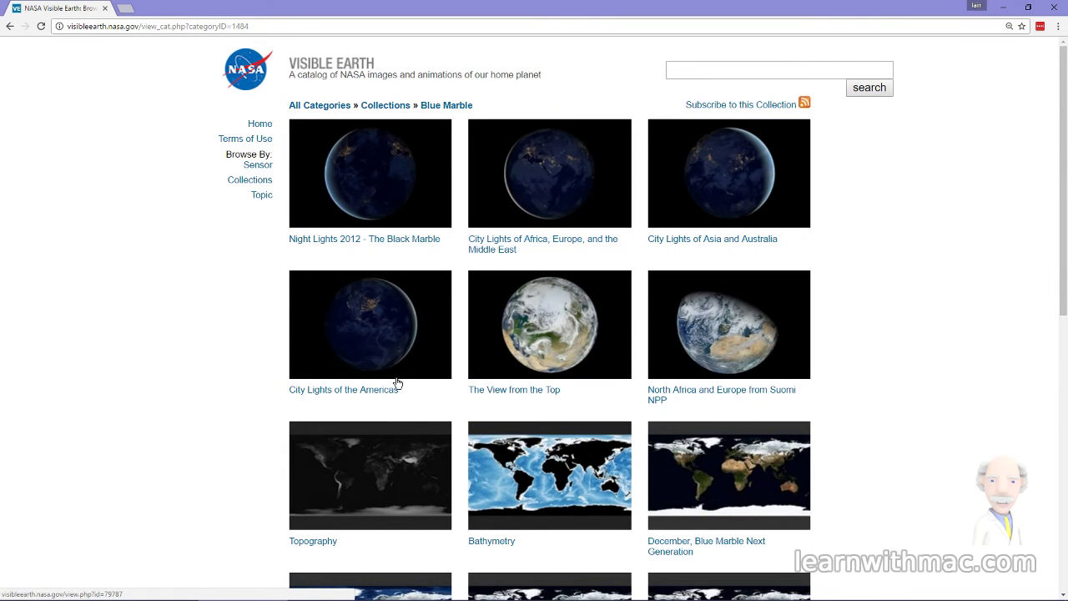
Open the December topography and bathymetry map's 5400x2700 JPEG at full size.
scroll(401, 385, down, 2)
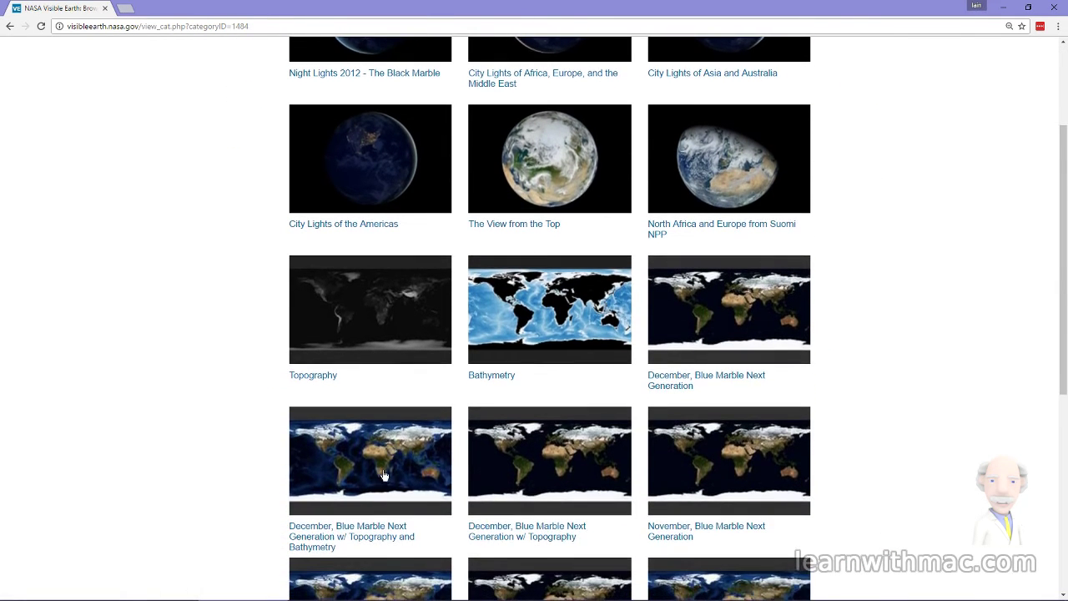
click(384, 475)
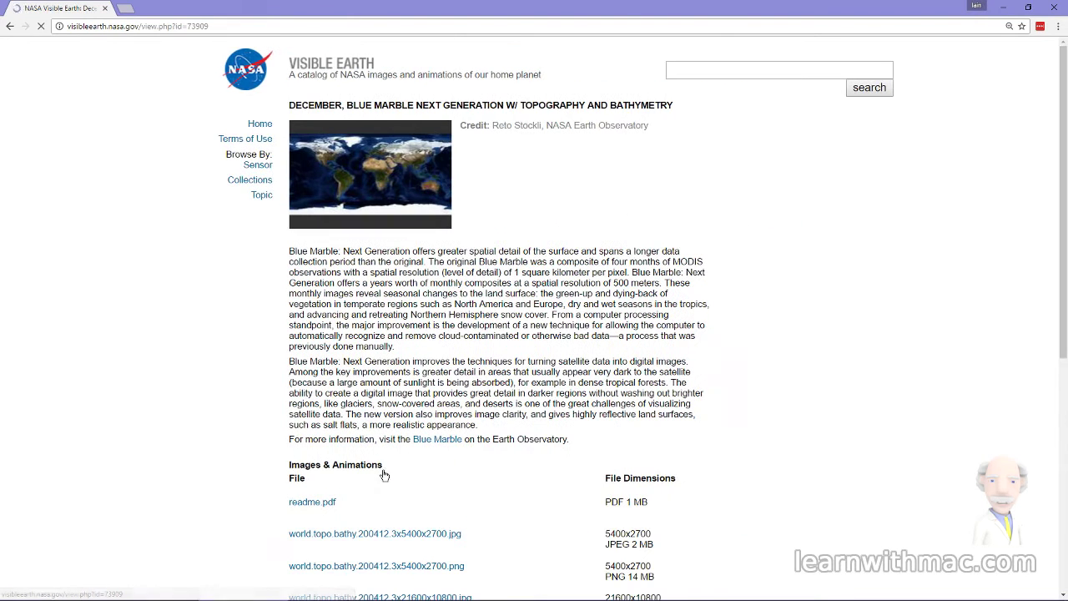
click(341, 538)
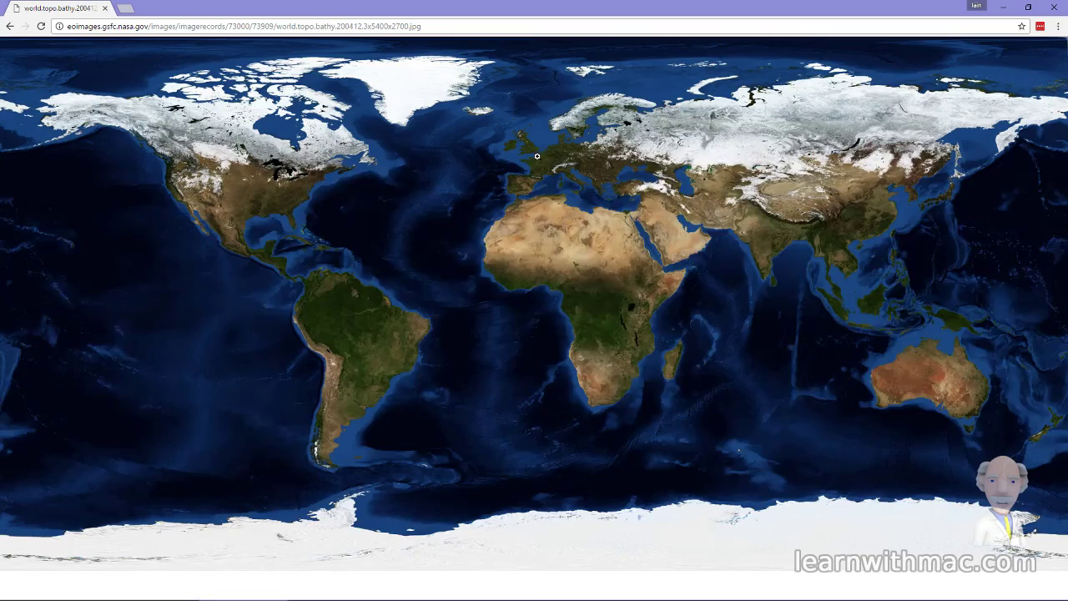
click(534, 154)
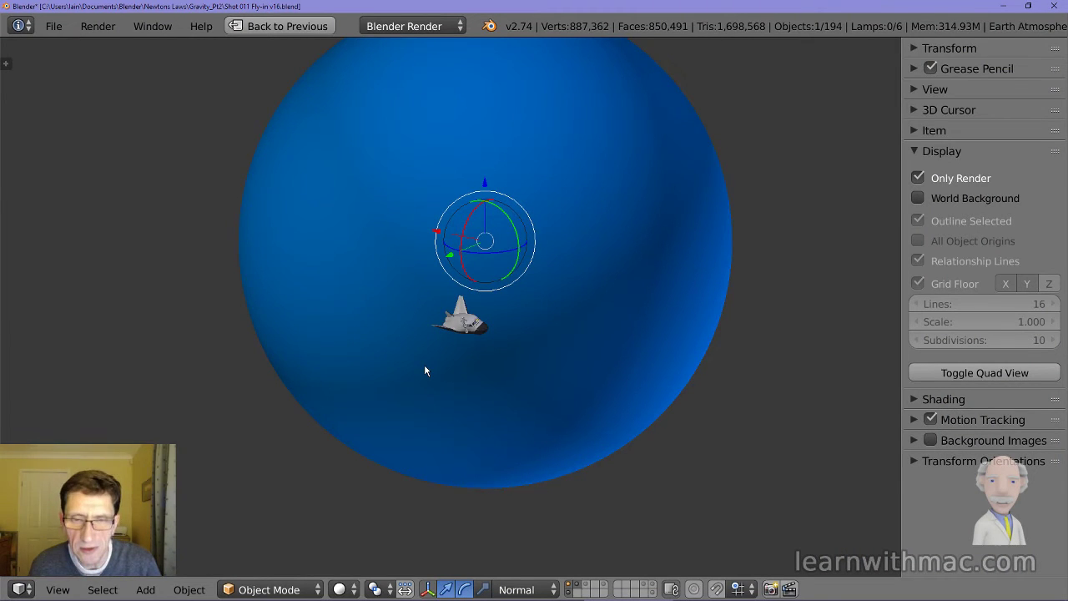
Back in Blender, view the astronaut scene through the camera with Numpad 0.
key(KP_0)
scroll(488, 363, down, 2)
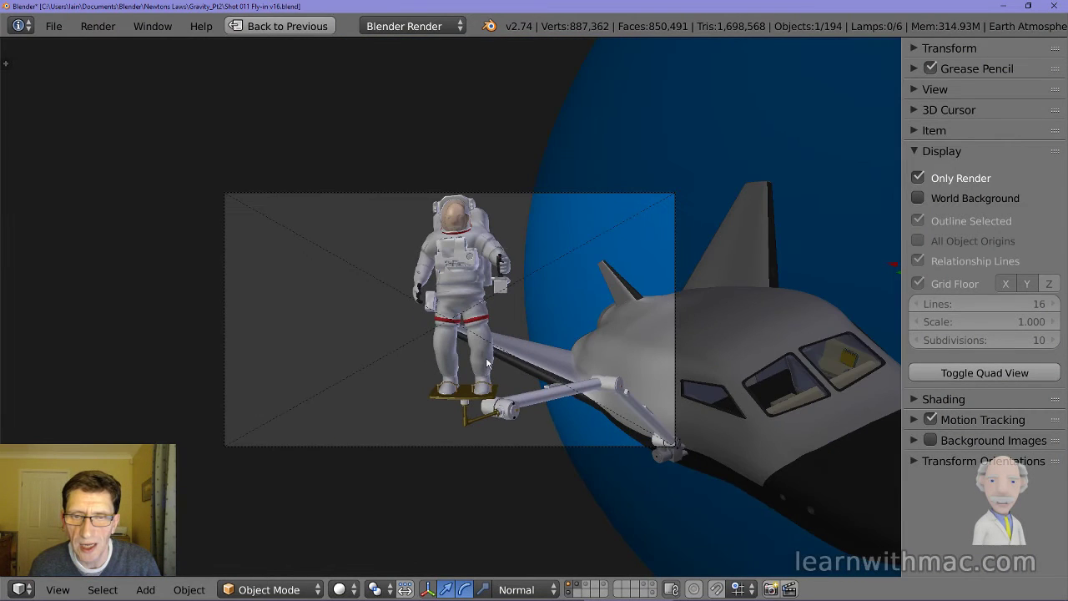
scroll(488, 364, up, 2)
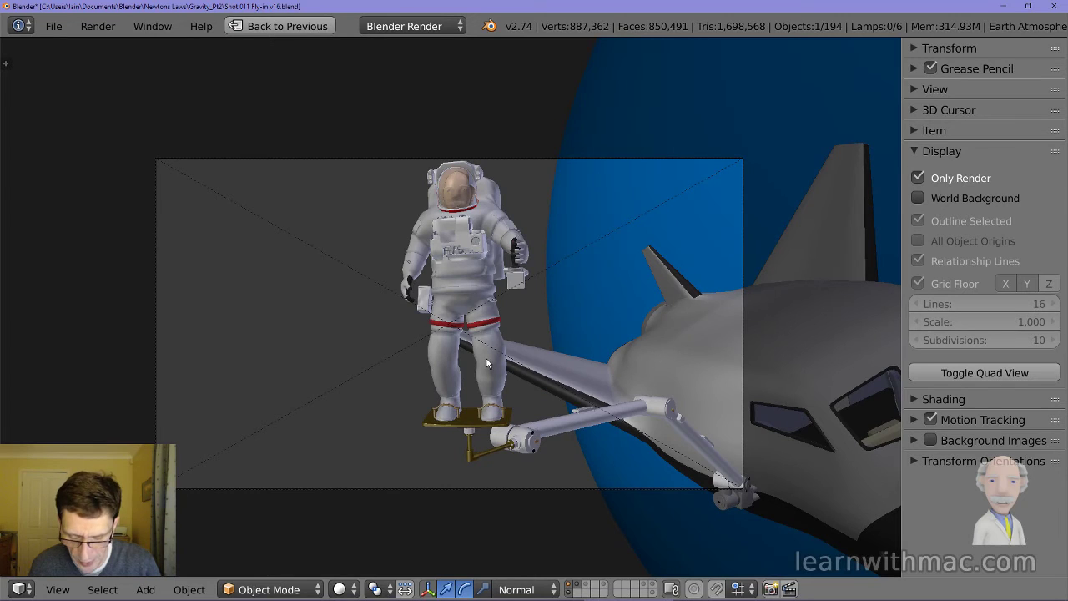
Render frame 810 through the camera with F12 into render Slot 5.
key(F12)
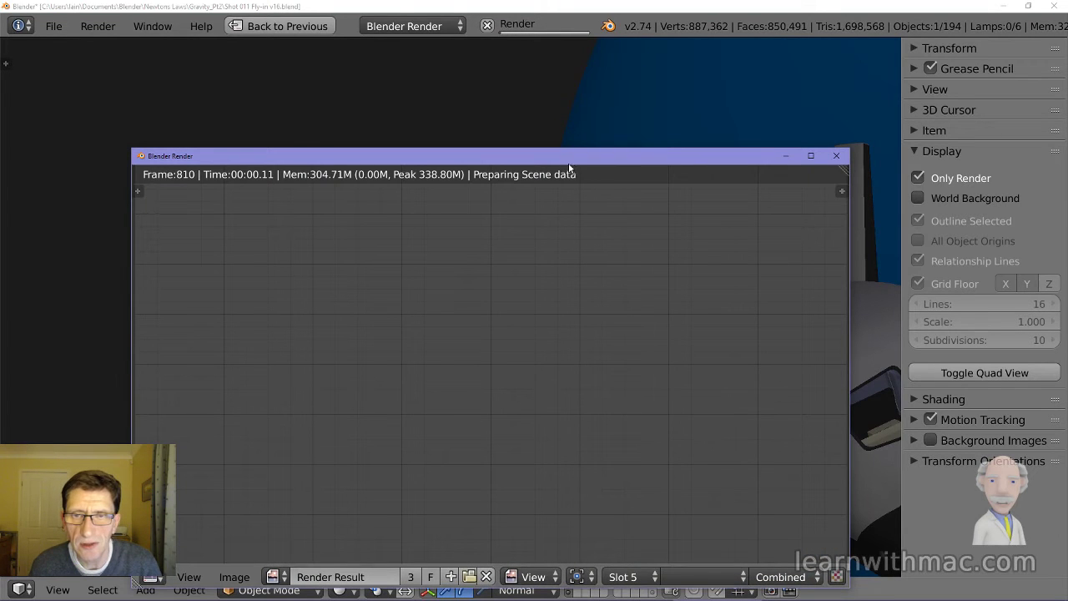